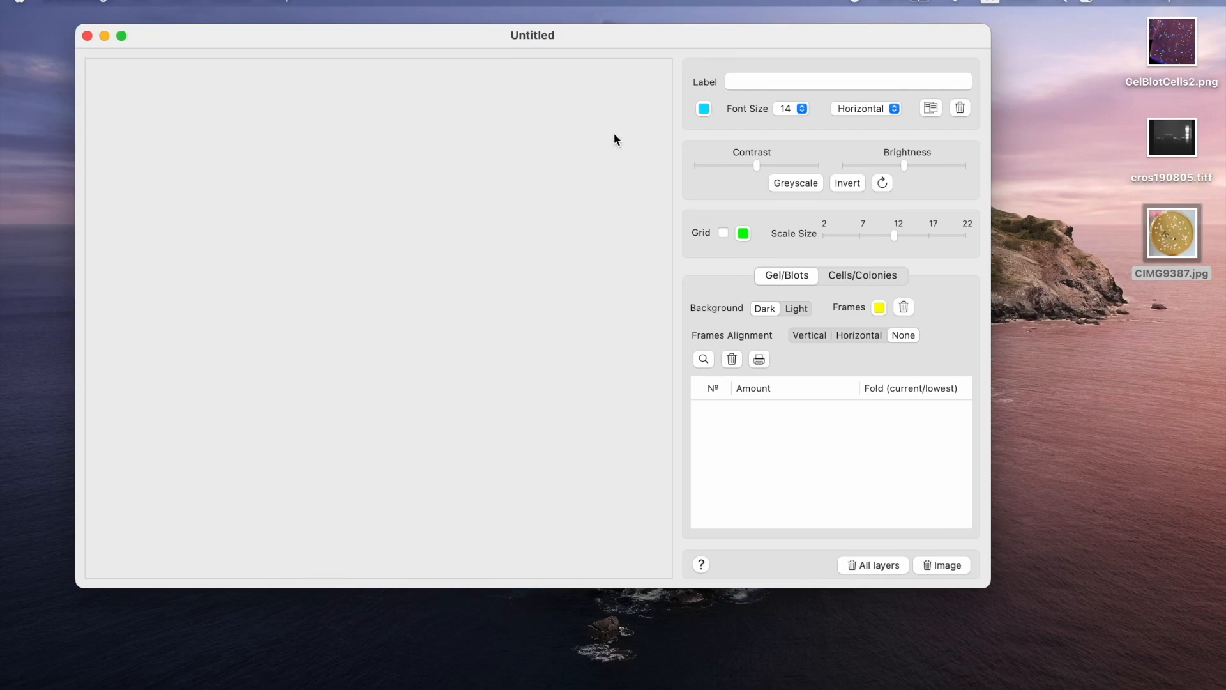
# Open the petri dish image CIMG9387.jpg from the Desktop and move its window so the whole image is in view.
pyautogui.click(141, 4)
pyautogui.click(161, 43)
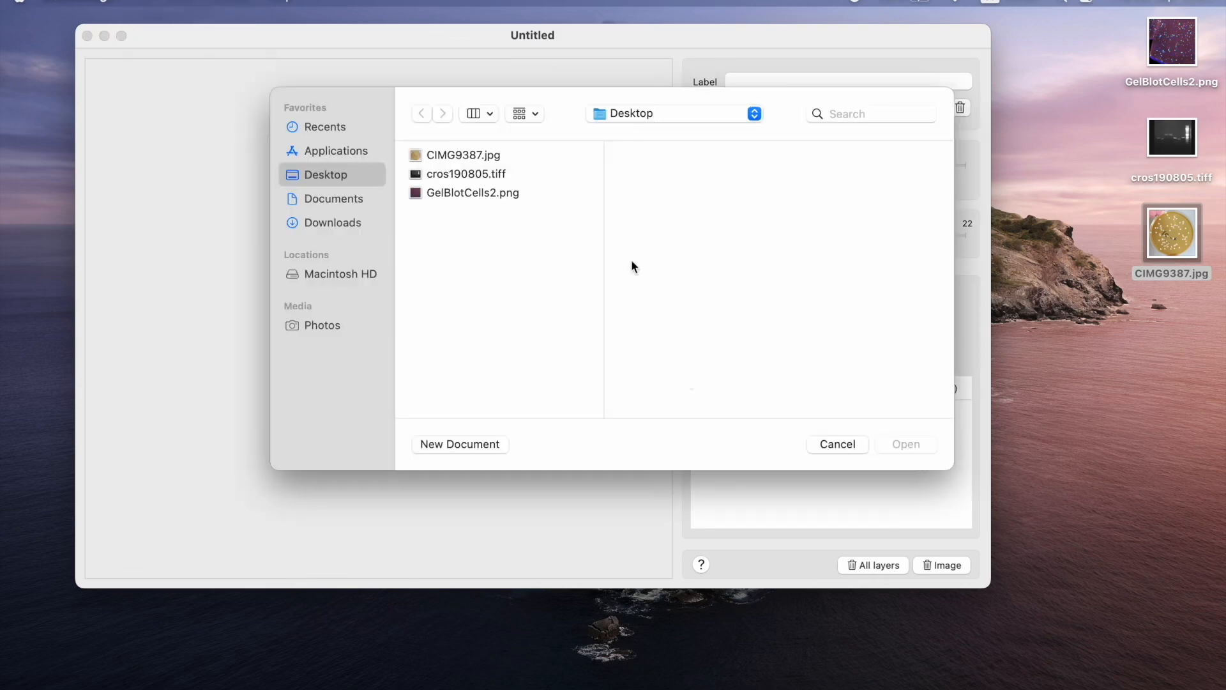
pyautogui.click(476, 157)
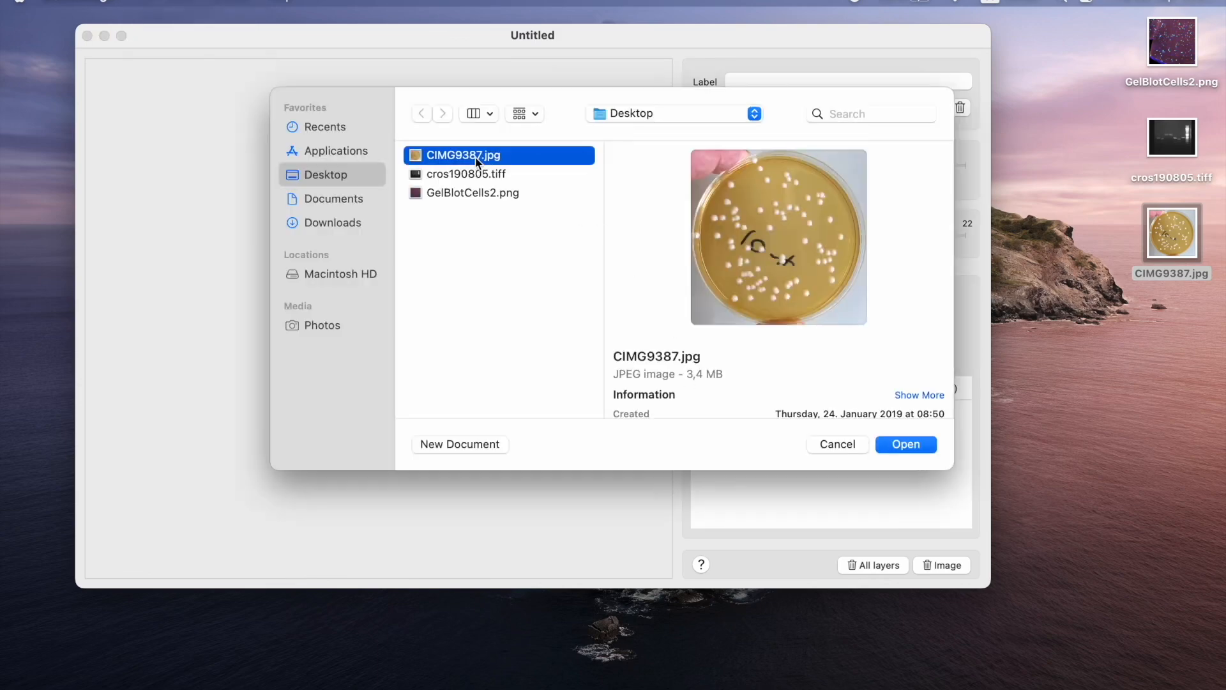
pyautogui.click(915, 446)
pyautogui.moveTo(749, 47); pyautogui.dragTo(692, 104)
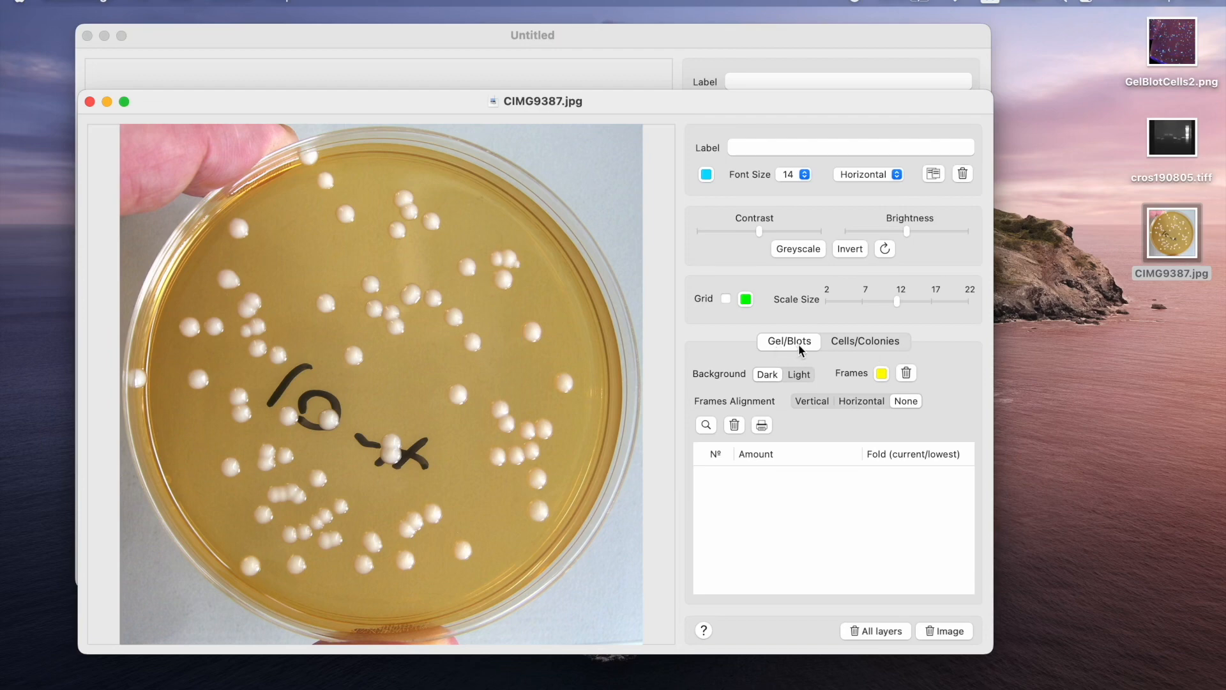
# Detect the colonies in Cells/Colonies mode, sampling the colony colour from a white colony and the background colour from the agar.
pyautogui.click(864, 339)
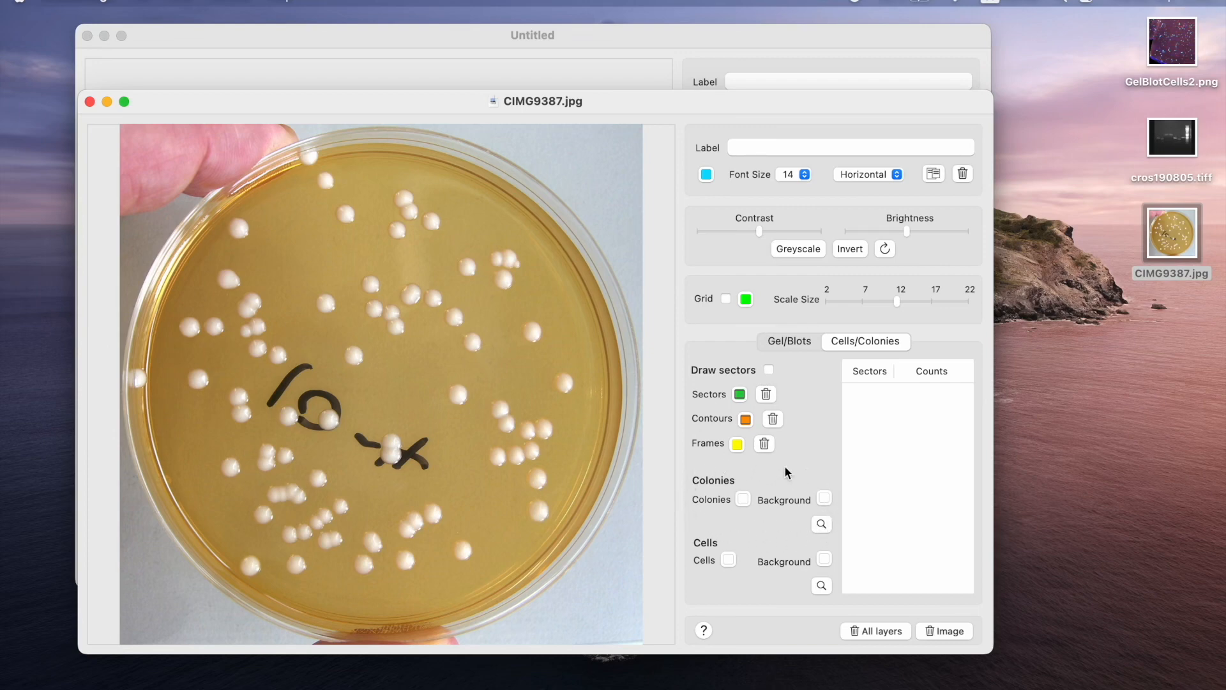
pyautogui.click(743, 497)
pyautogui.moveTo(562, 206); pyautogui.dragTo(1148, 322)
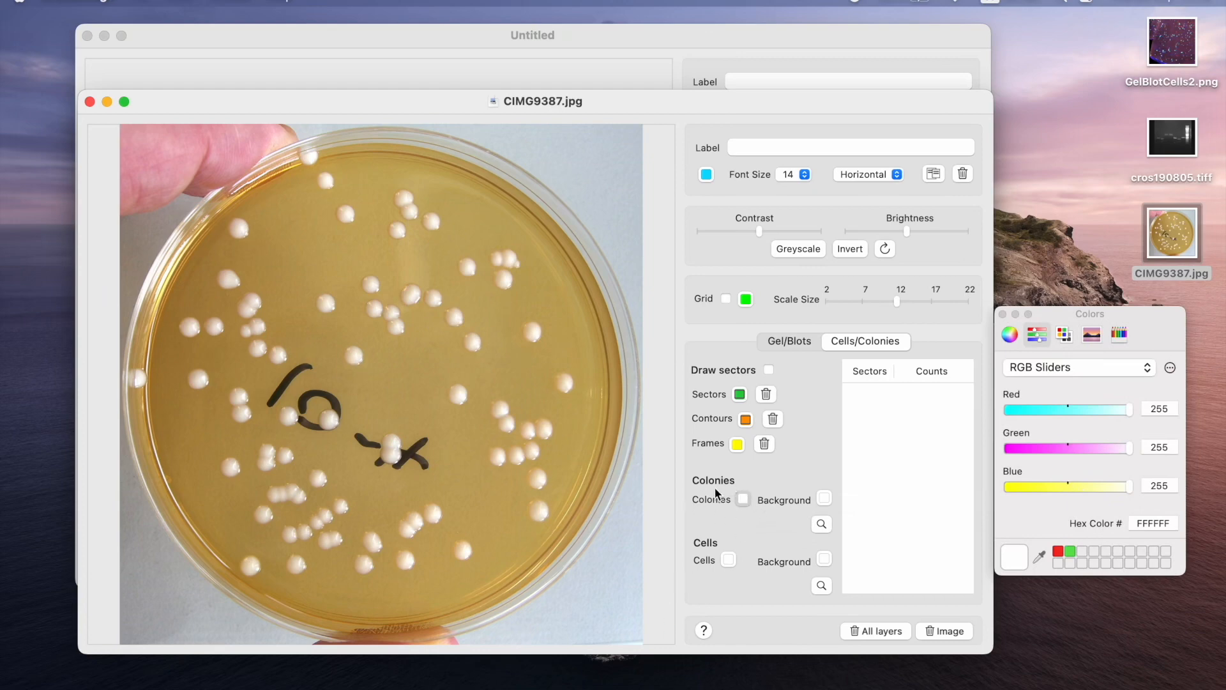
pyautogui.click(355, 359)
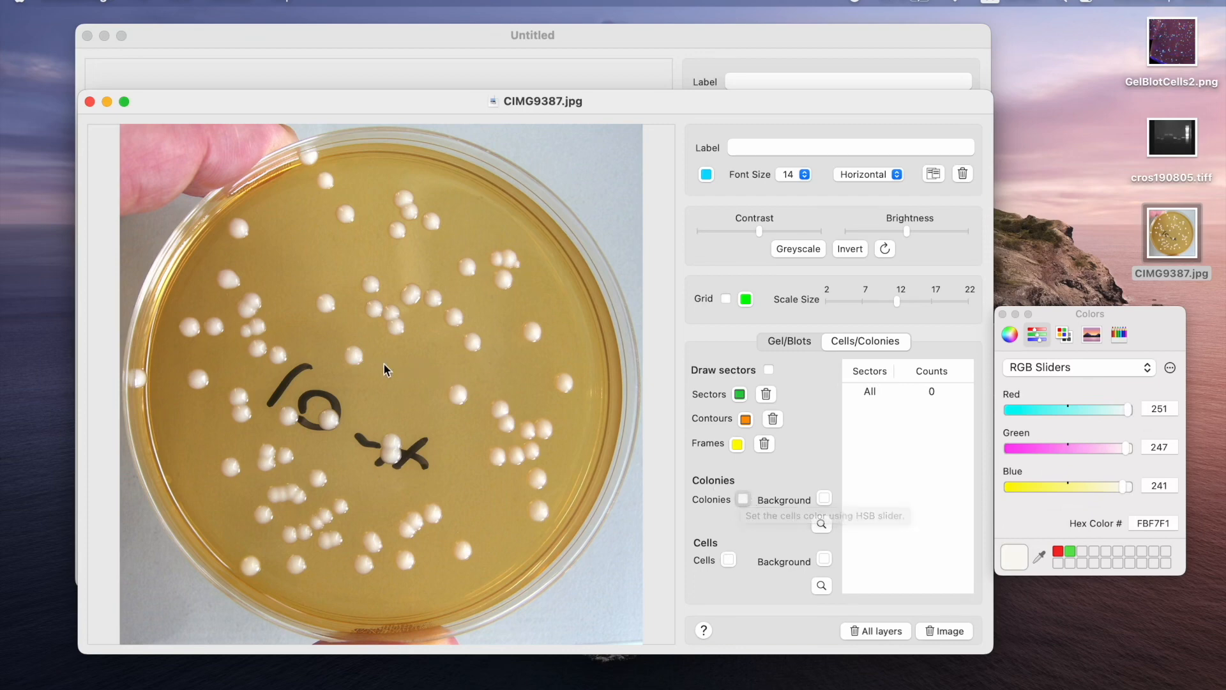
pyautogui.click(824, 498)
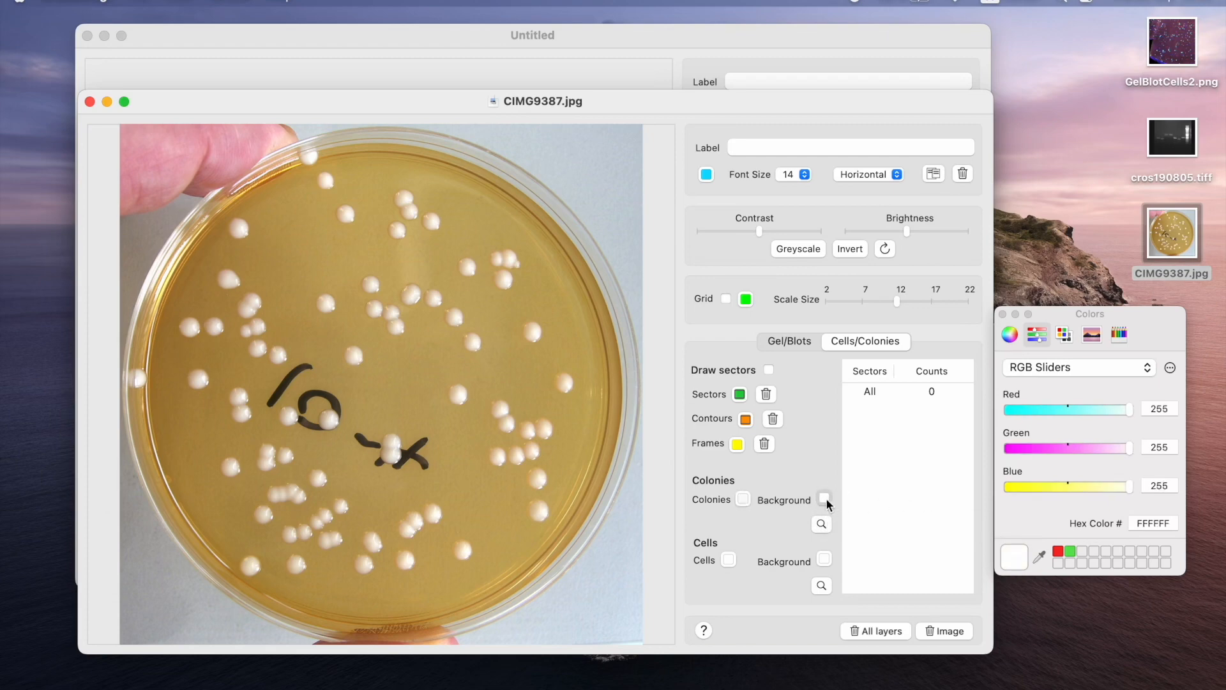
pyautogui.click(406, 388)
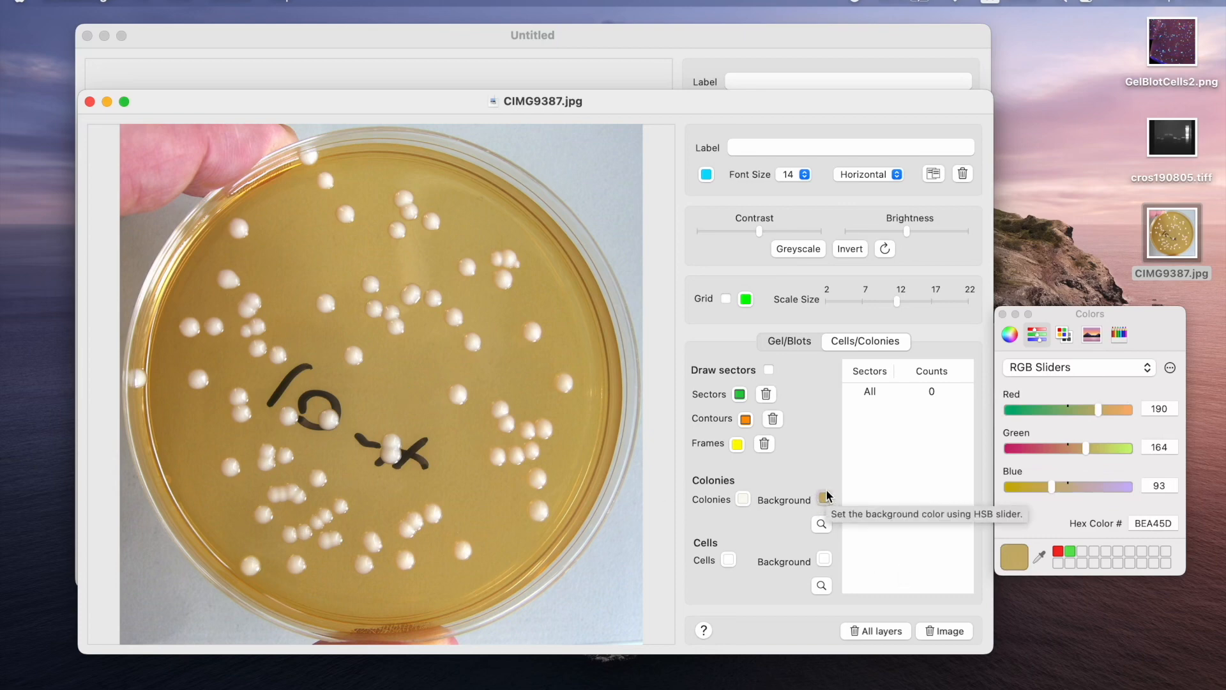
pyautogui.click(822, 523)
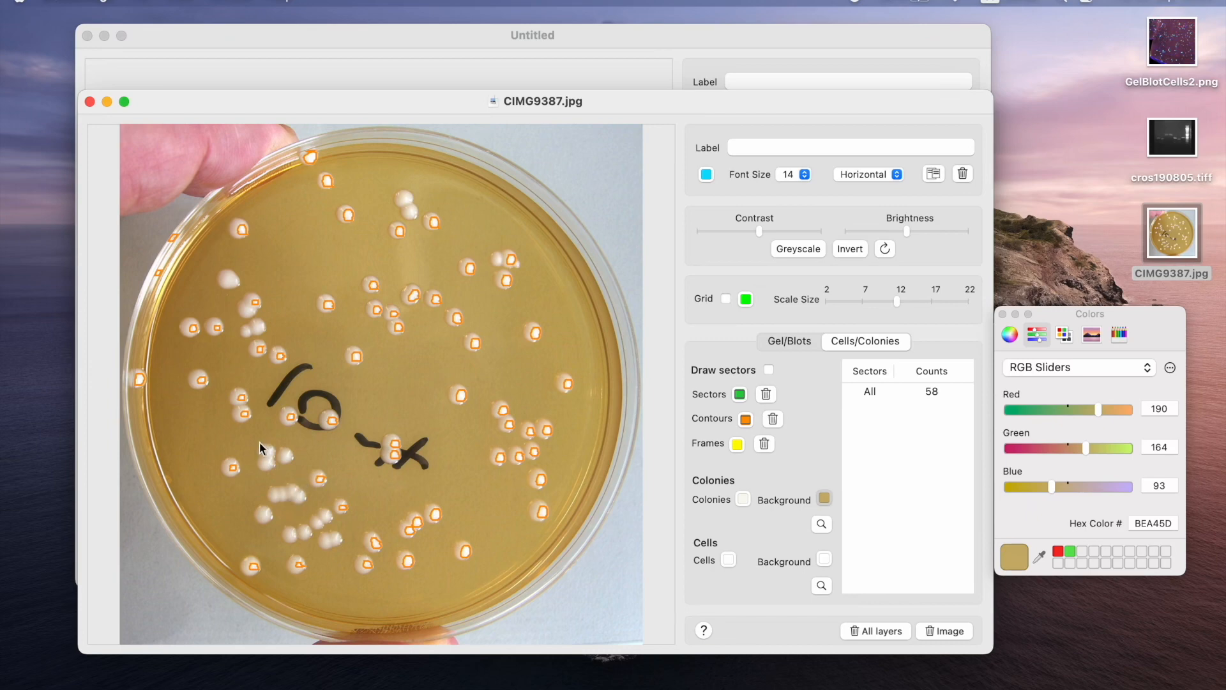
# Mark the colonies missed by the detection with individual frames, covering the lower-left clusters and the unmarked colonies in the upper half.
pyautogui.moveTo(255, 442); pyautogui.dragTo(271, 457)
pyautogui.moveTo(271, 457); pyautogui.dragTo(271, 456)
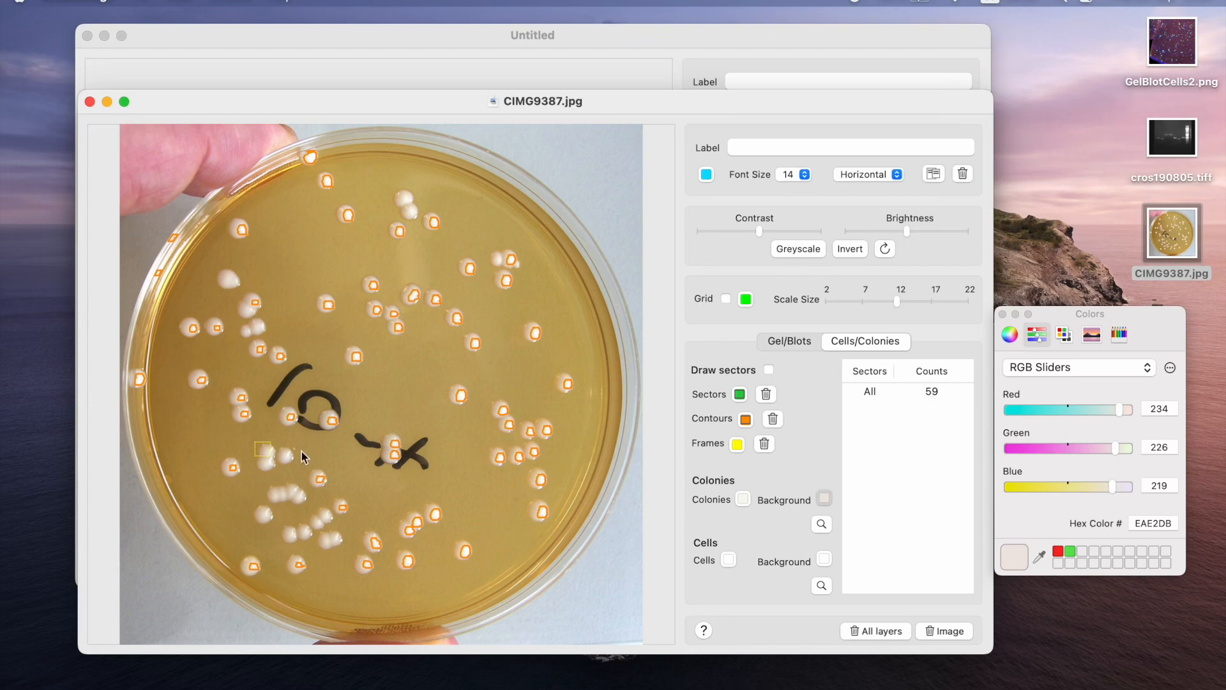
pyautogui.moveTo(279, 447); pyautogui.dragTo(290, 458)
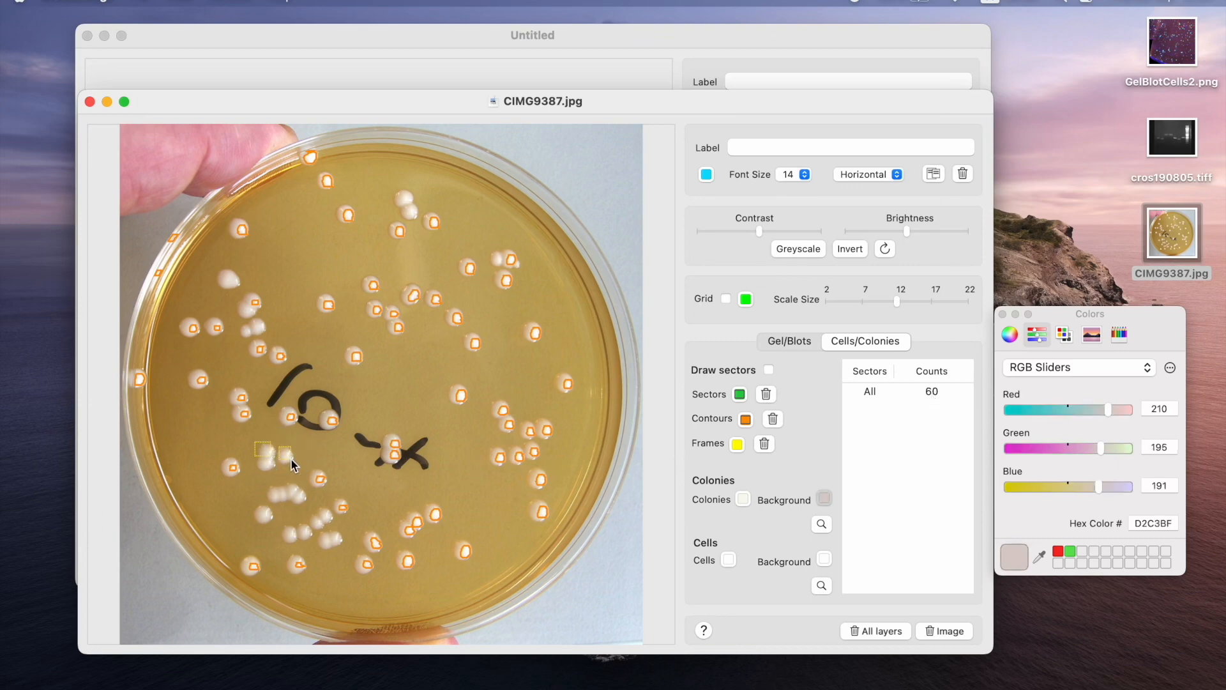
pyautogui.click(293, 497)
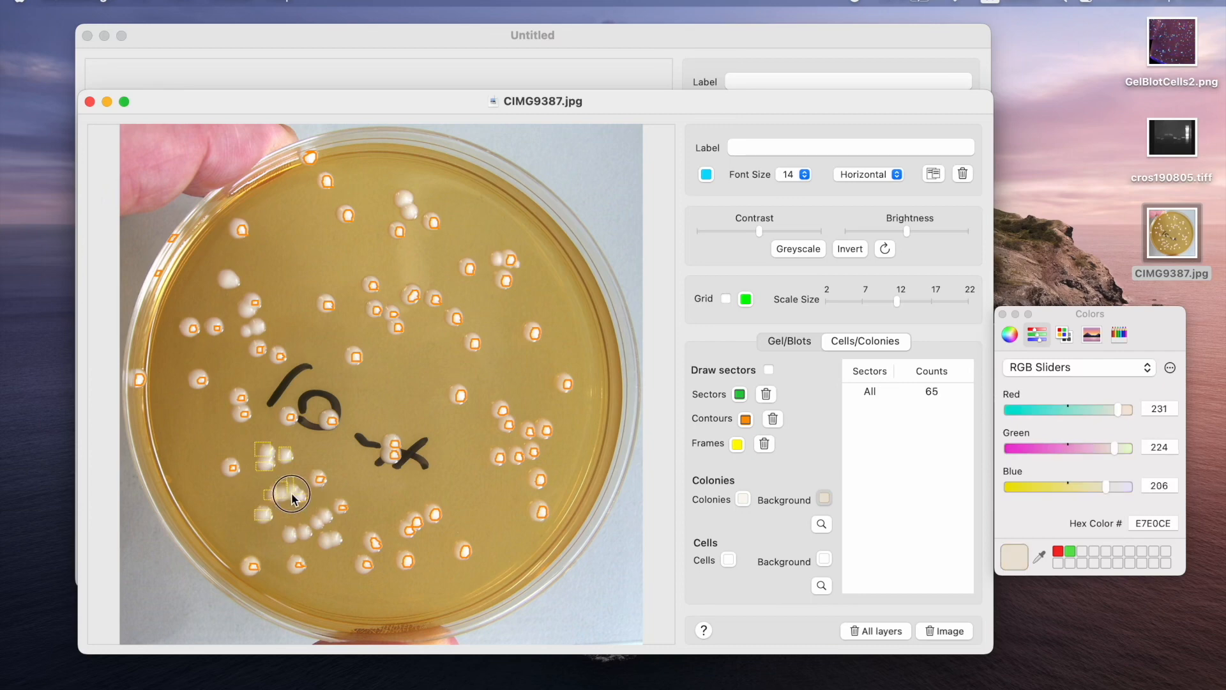
pyautogui.click(295, 501)
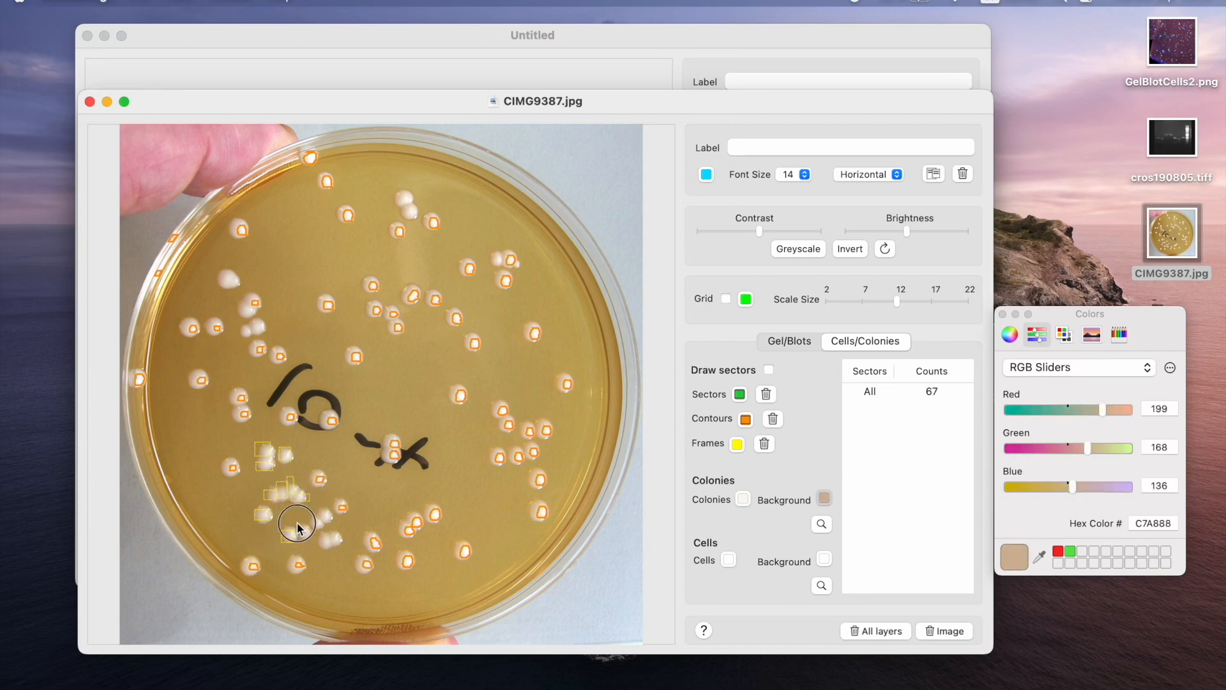
pyautogui.click(313, 522)
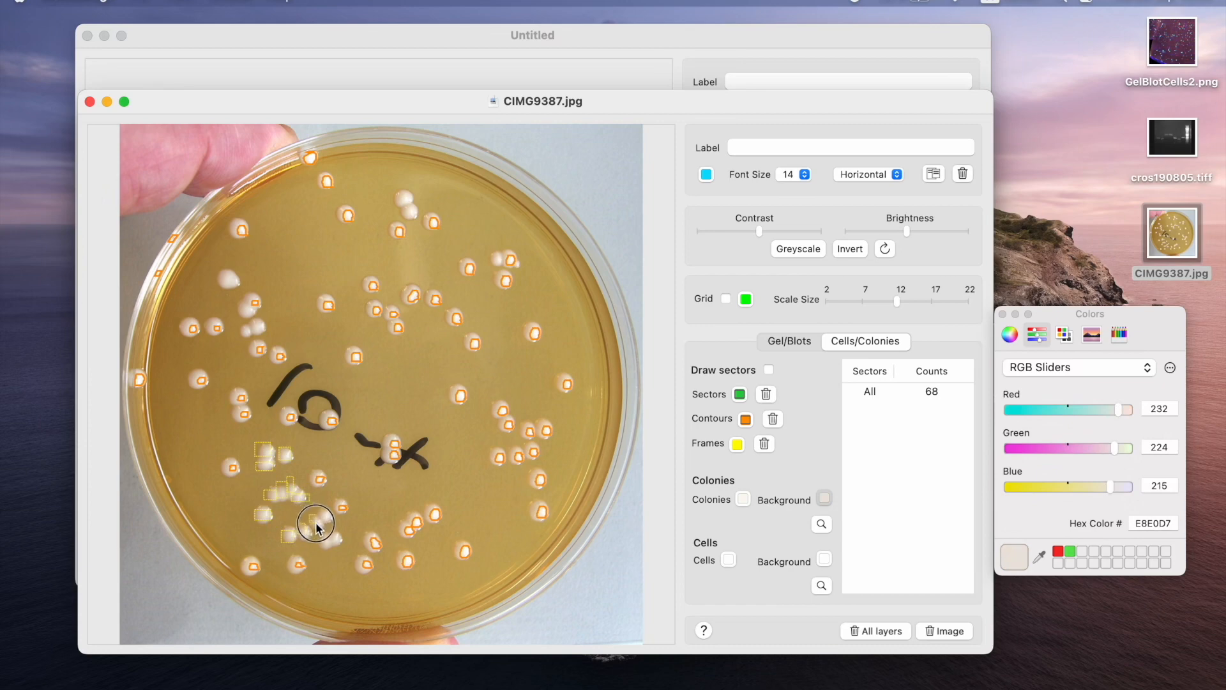
pyautogui.click(303, 529)
pyautogui.click(326, 515)
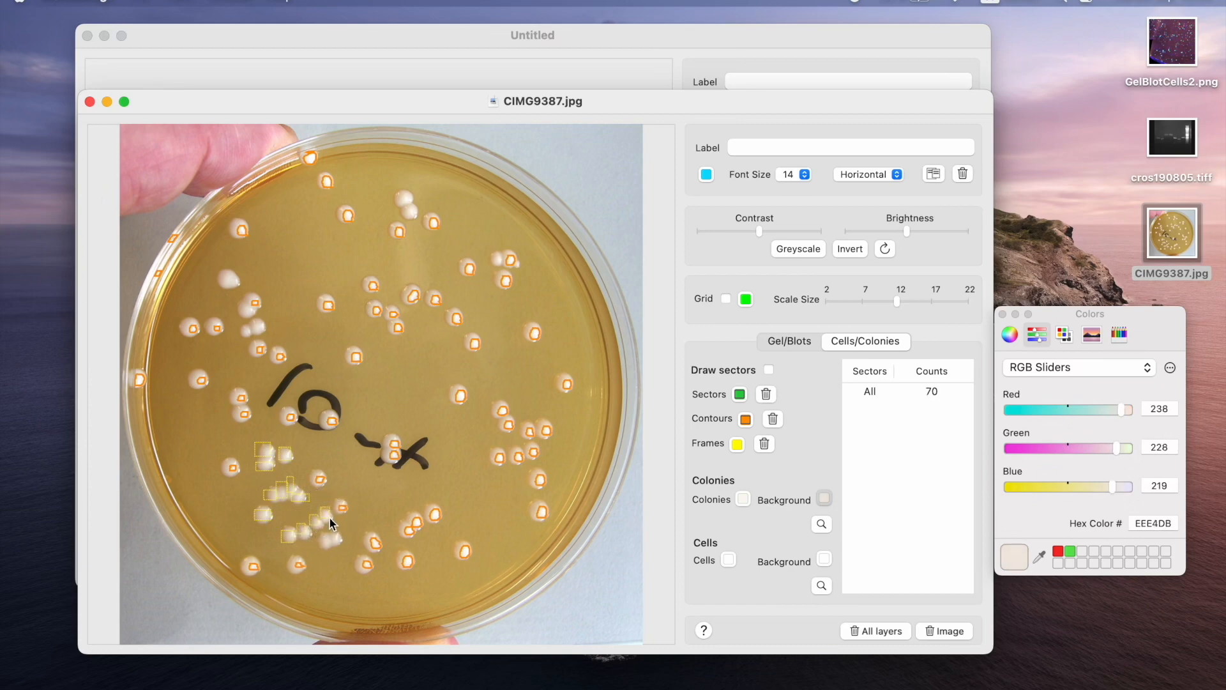
pyautogui.click(249, 313)
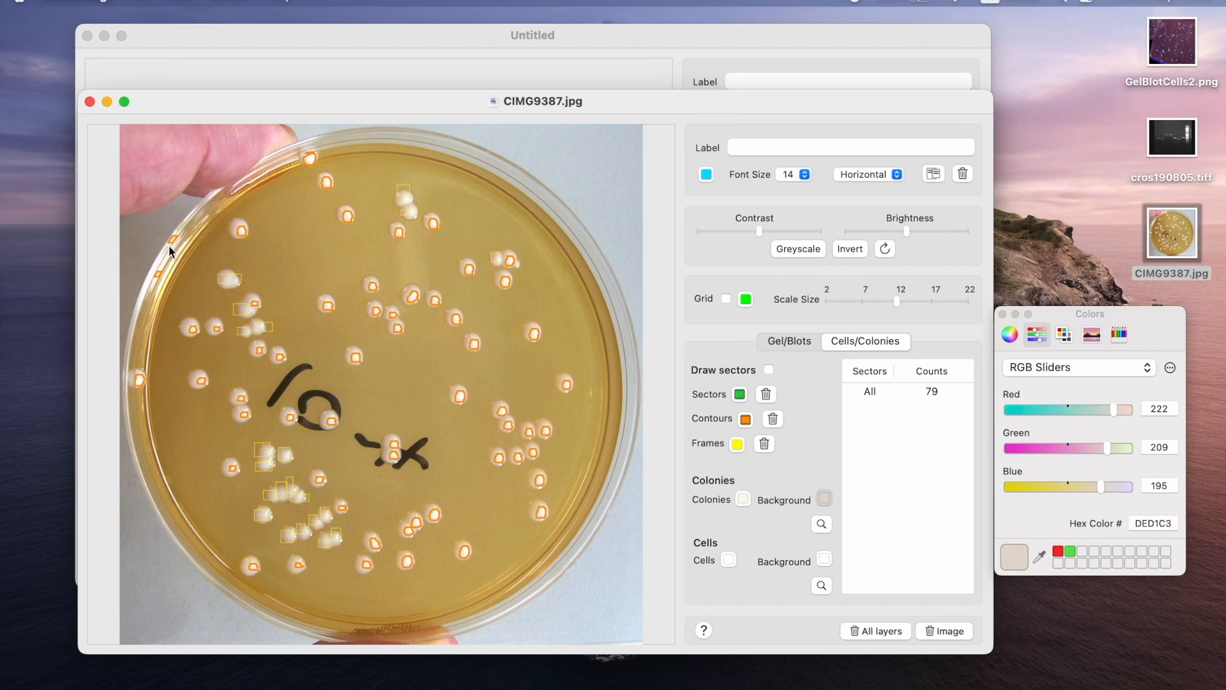
# Remove the two false contours on the plate's upper-left rim, and delete and re-add the frame on the missed colony near the top.
pyautogui.moveTo(137, 226); pyautogui.dragTo(190, 286)
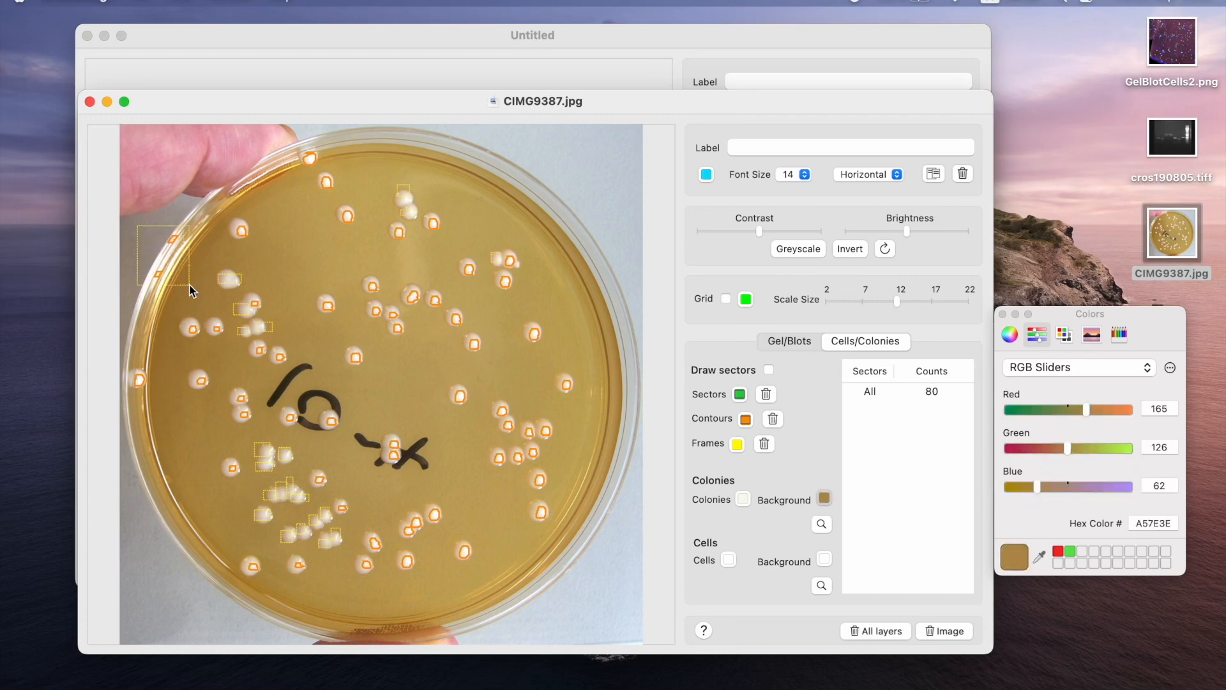
pyautogui.click(152, 246)
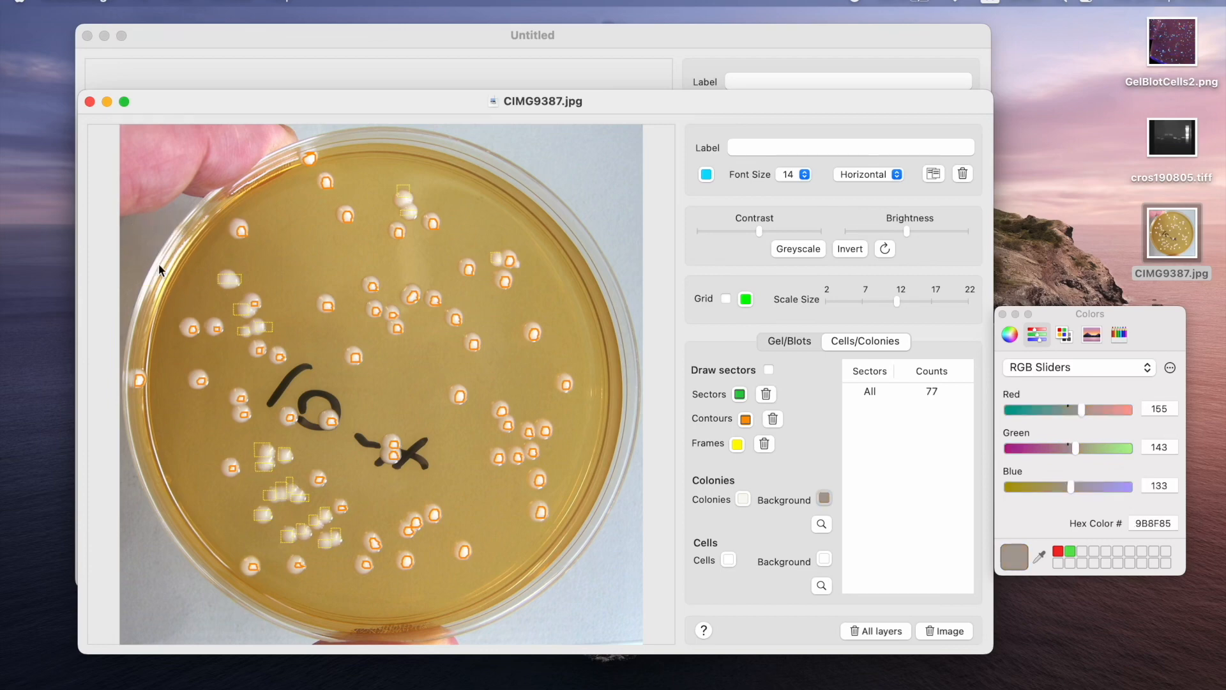
pyautogui.click(404, 191)
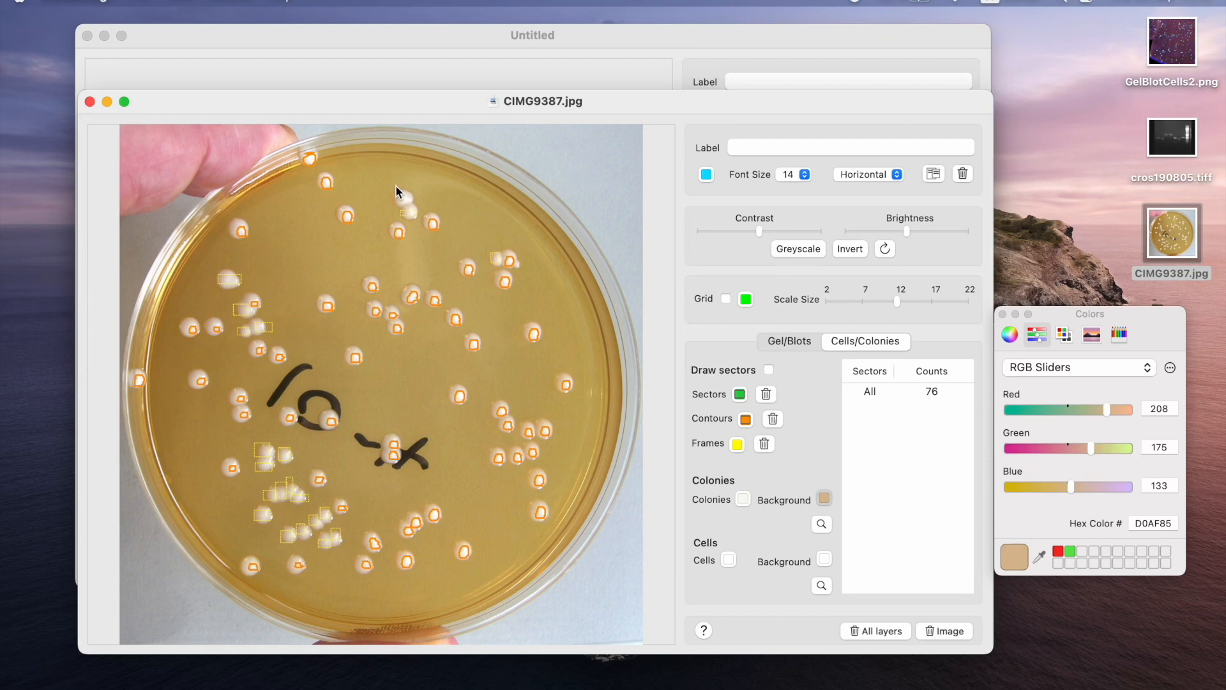
pyautogui.click(411, 204)
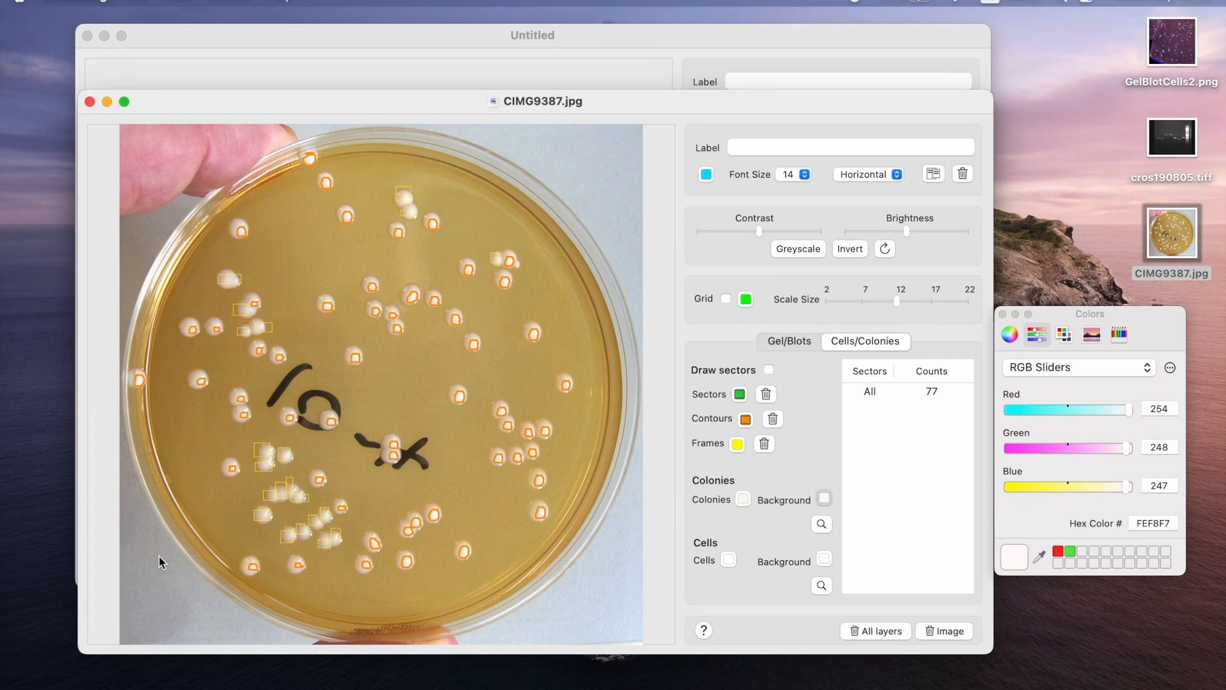
# Clear all layers and repeat the colony detection on the greyscale version of the image, framing the missed colonies.
pyautogui.click(872, 630)
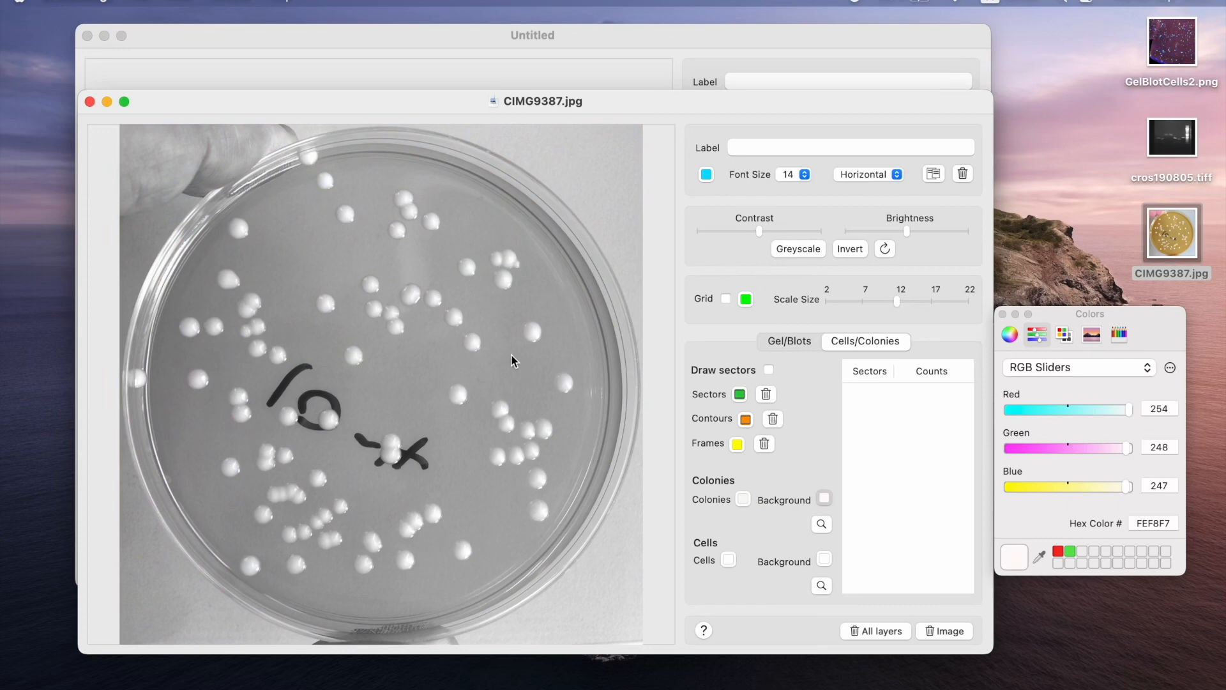
pyautogui.click(747, 499)
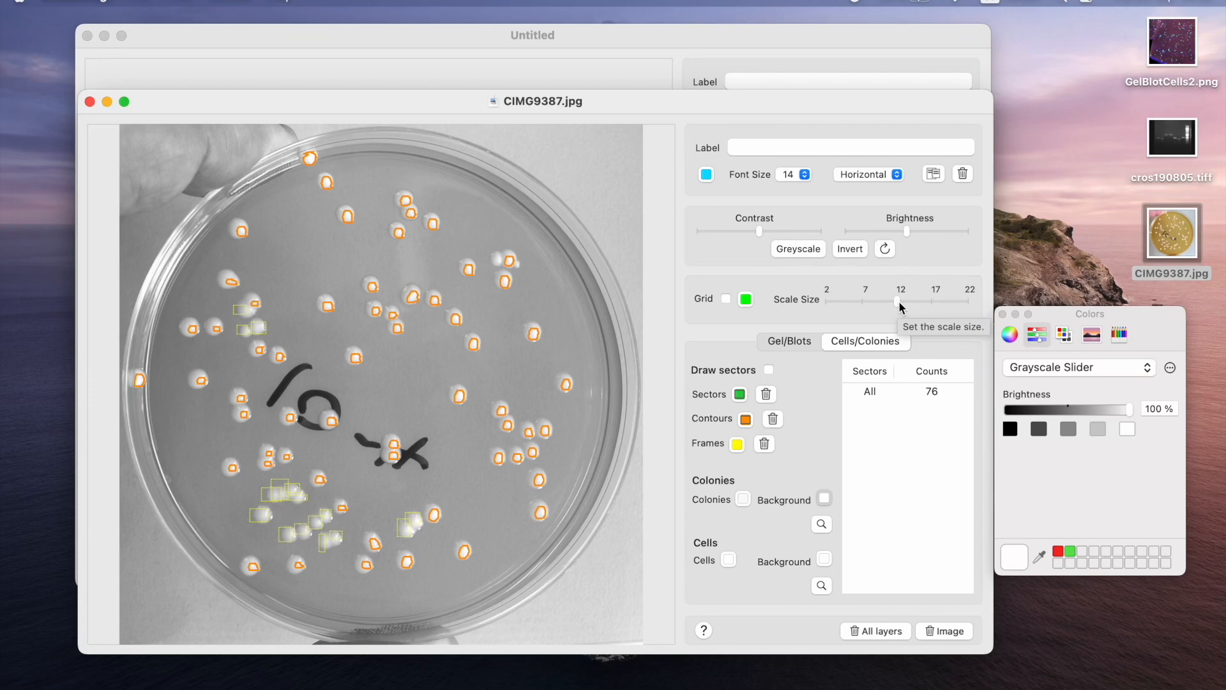
# Show the grid over the image with a scale size of 7 and red lines.
pyautogui.click(728, 300)
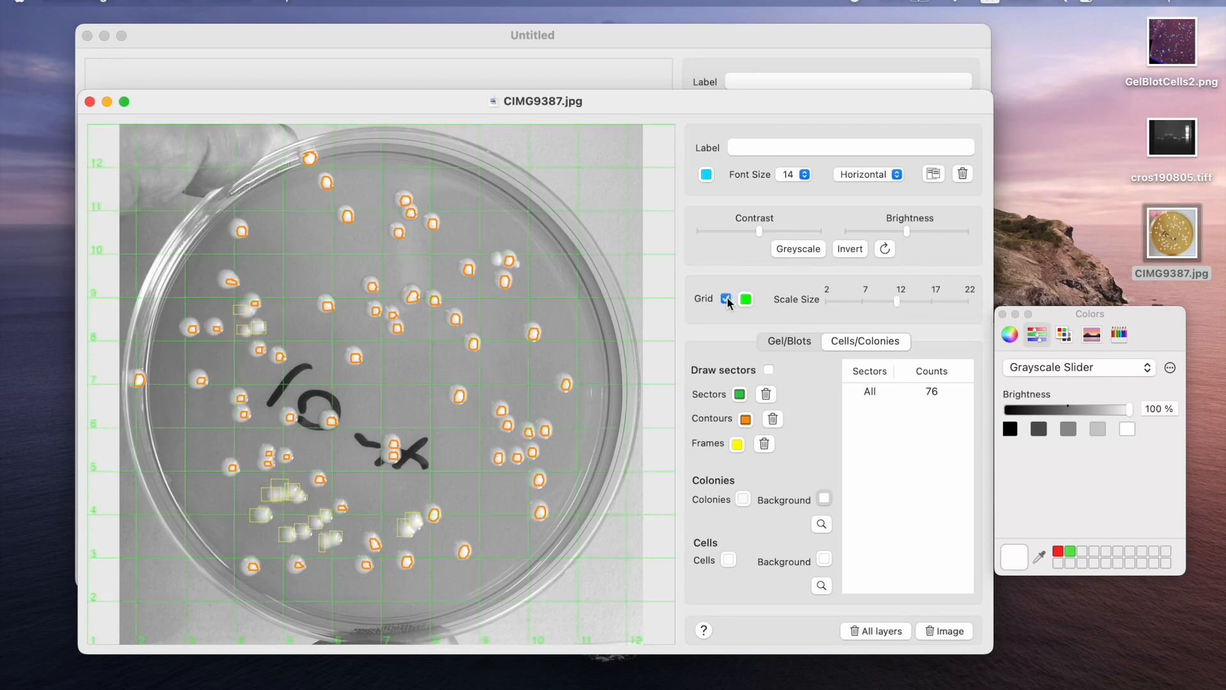
pyautogui.moveTo(897, 301); pyautogui.dragTo(862, 309)
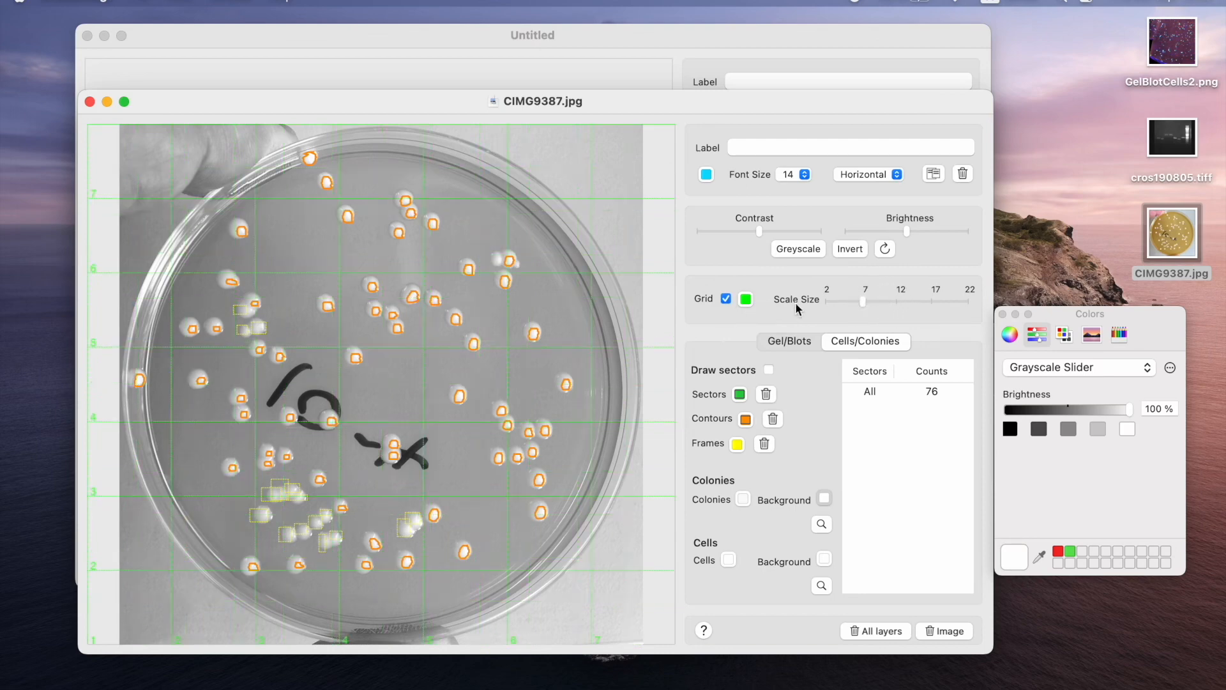
pyautogui.click(746, 299)
pyautogui.click(1058, 551)
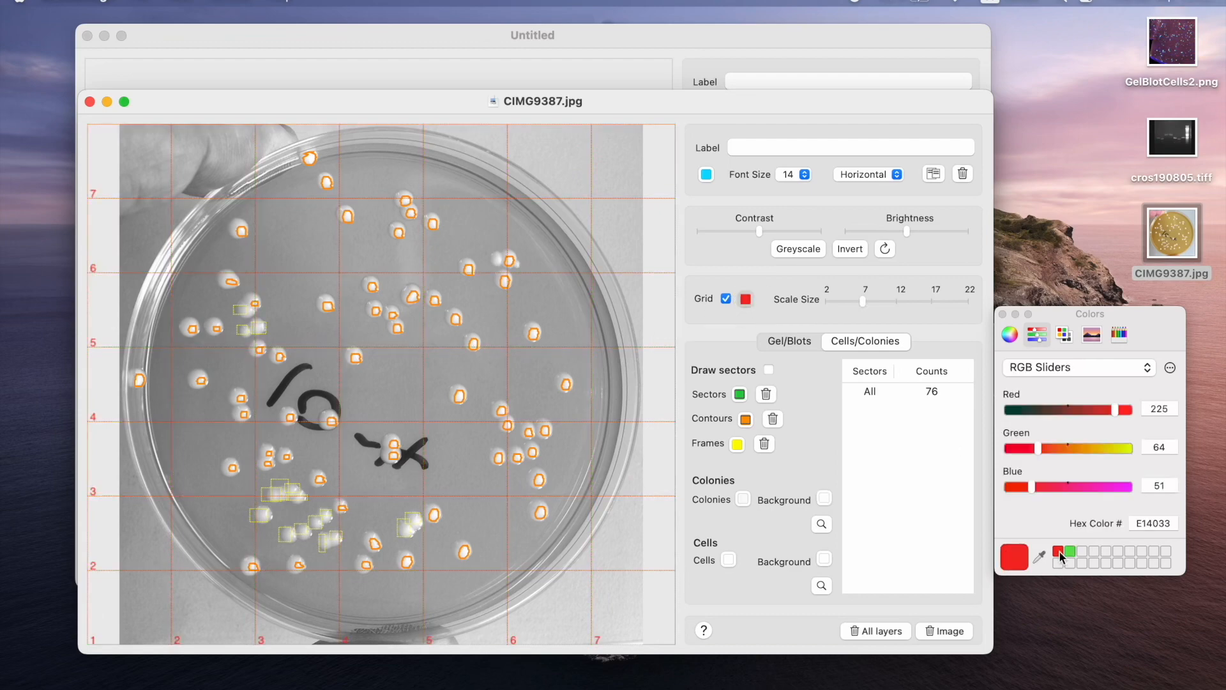
# Add a "test 11" label to the image and move it to the upper right of the plate.
pyautogui.write('test 11')
pyautogui.click(934, 176)
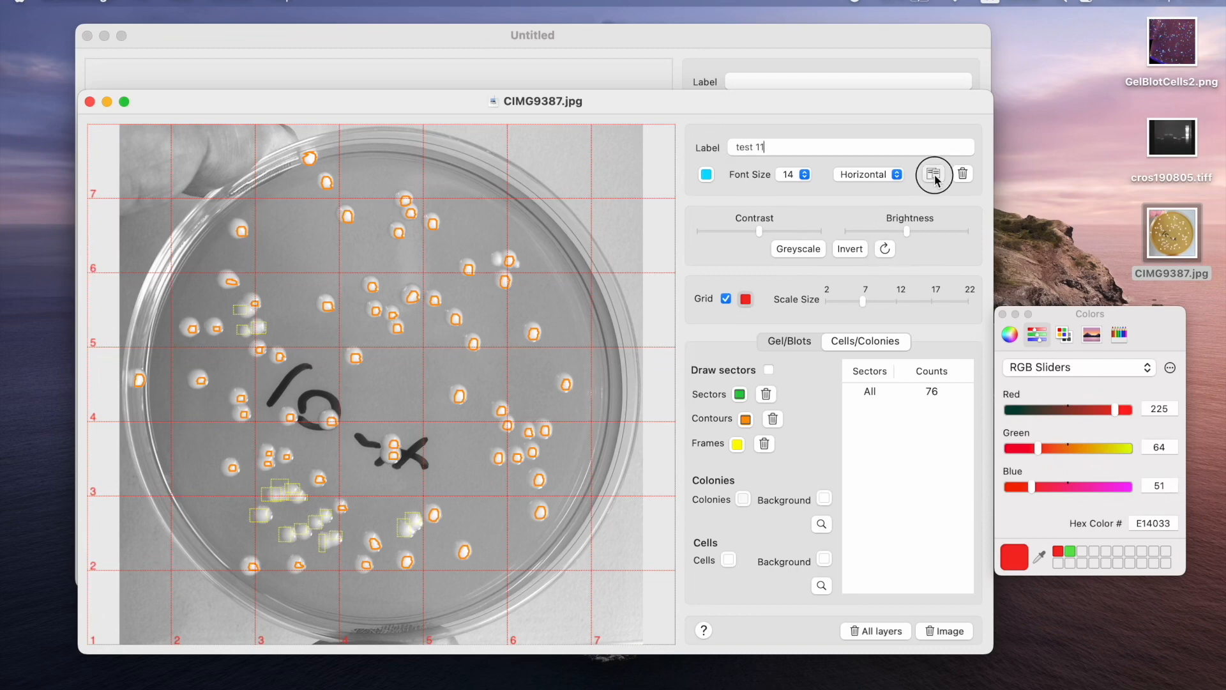
pyautogui.click(397, 382)
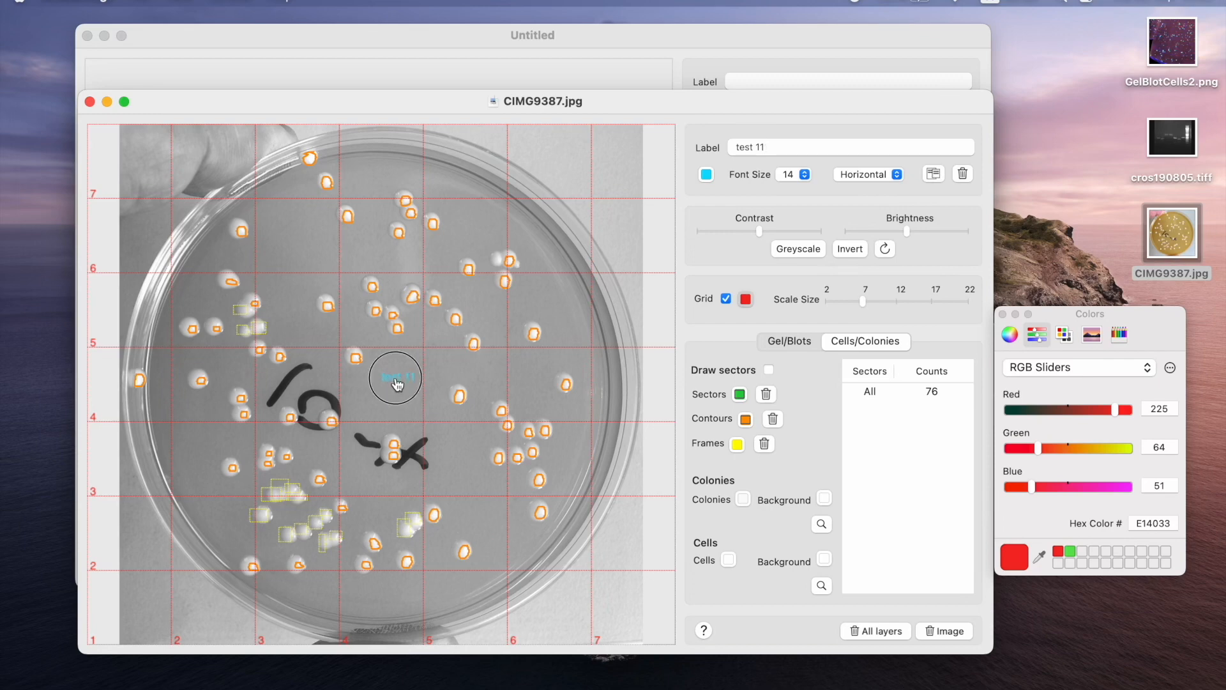
pyautogui.moveTo(397, 383); pyautogui.dragTo(554, 155)
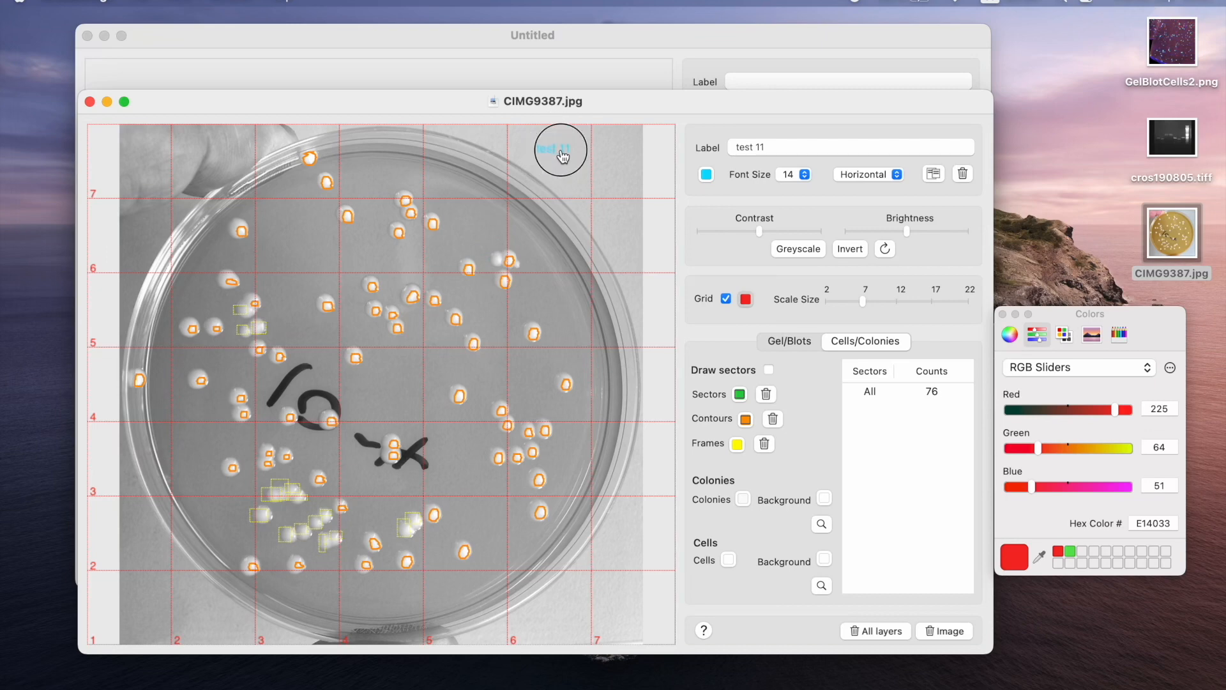
# Set the label font size to 24 and its colour to red, and place the label in the image's upper-right corner.
pyautogui.click(806, 177)
pyautogui.click(790, 244)
pyautogui.click(707, 175)
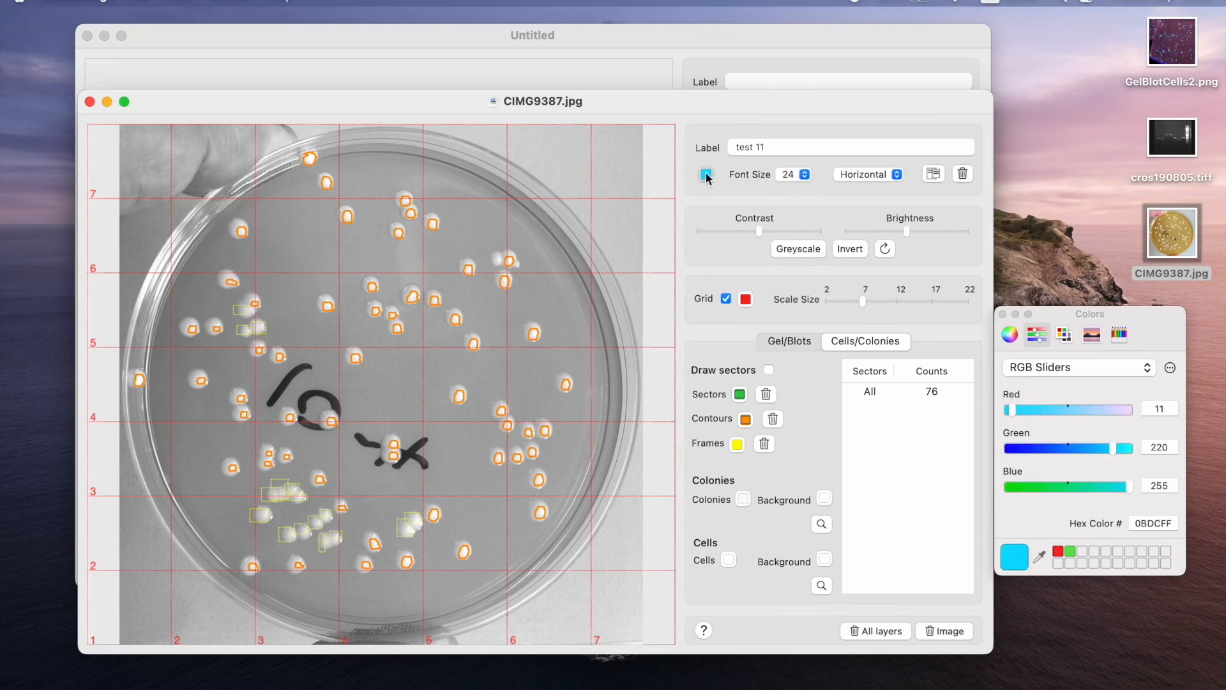
pyautogui.click(1058, 550)
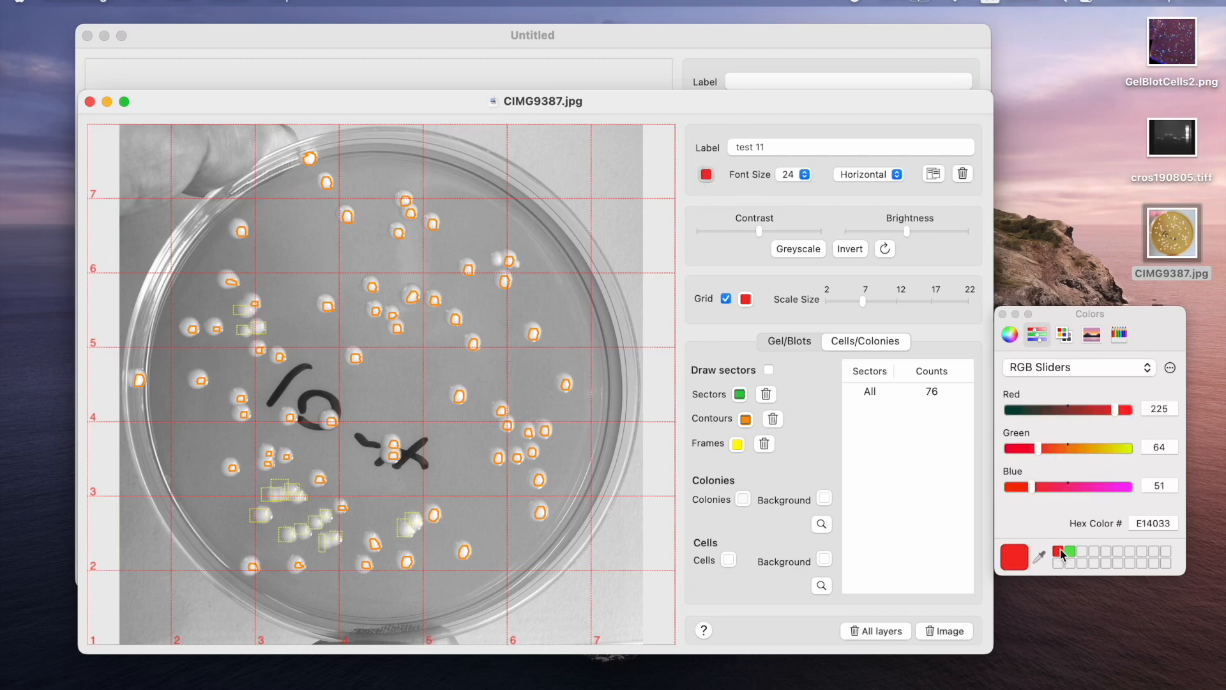
pyautogui.click(933, 173)
pyautogui.moveTo(402, 383); pyautogui.dragTo(628, 149)
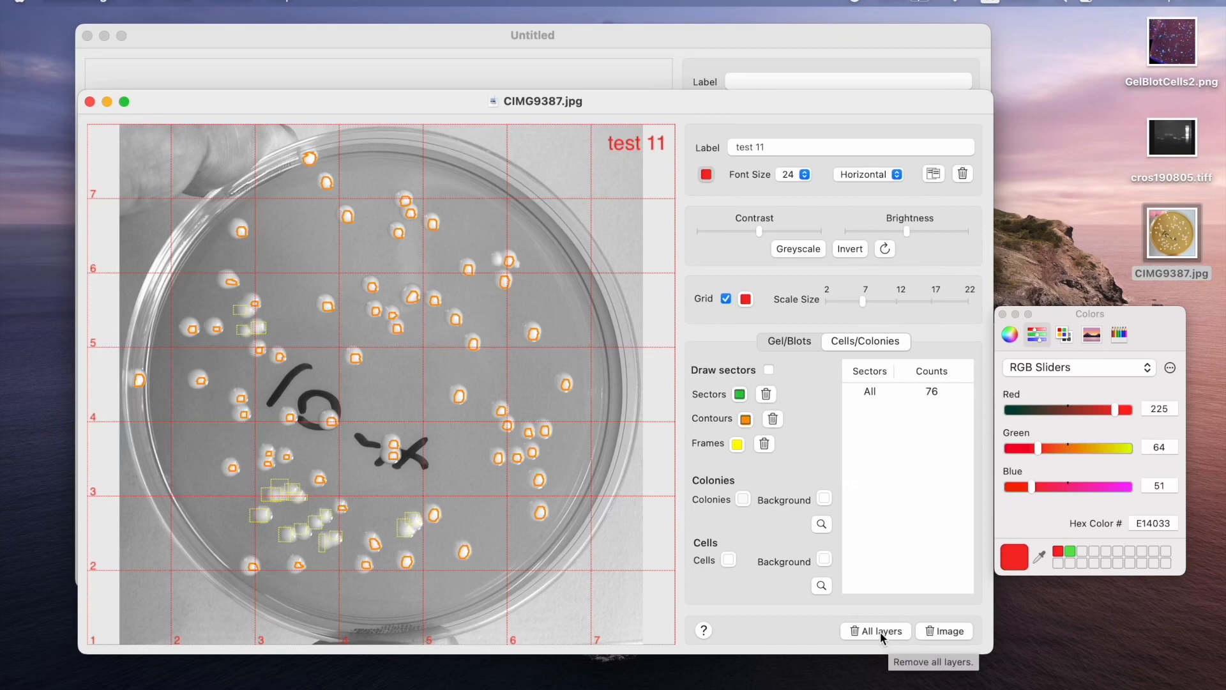
# Open the image GelBlotCells2.png from the Desktop.
pyautogui.click(140, 4)
pyautogui.click(159, 42)
pyautogui.click(505, 194)
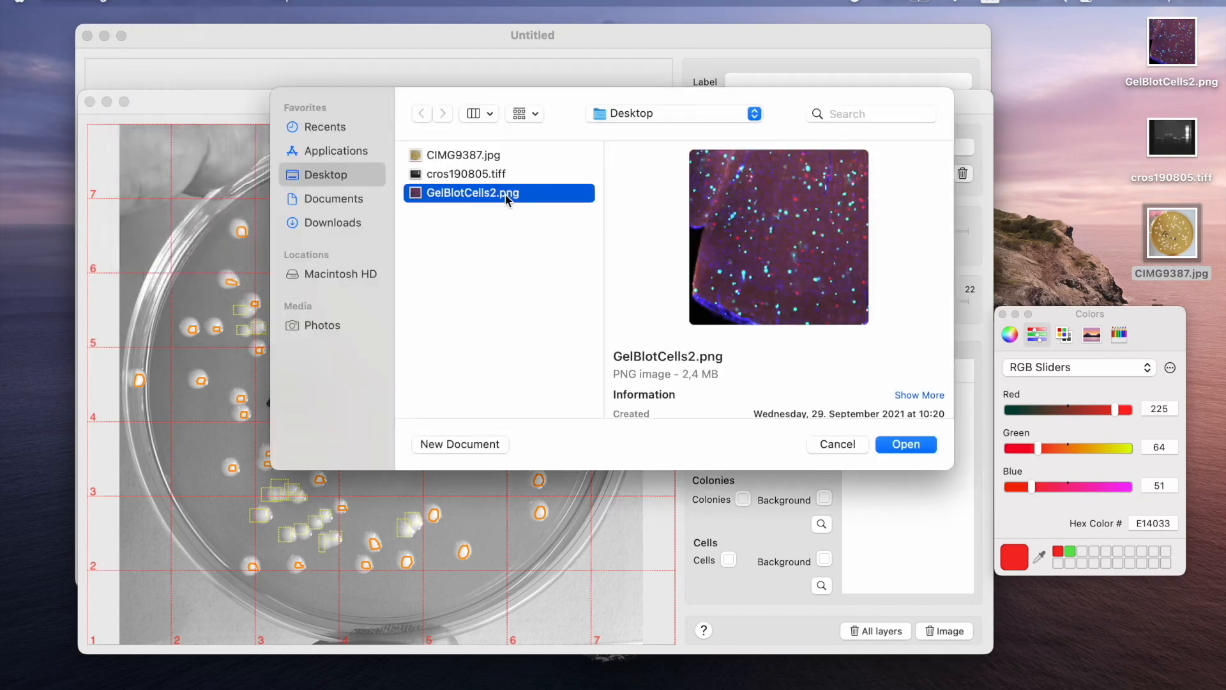
pyautogui.click(902, 445)
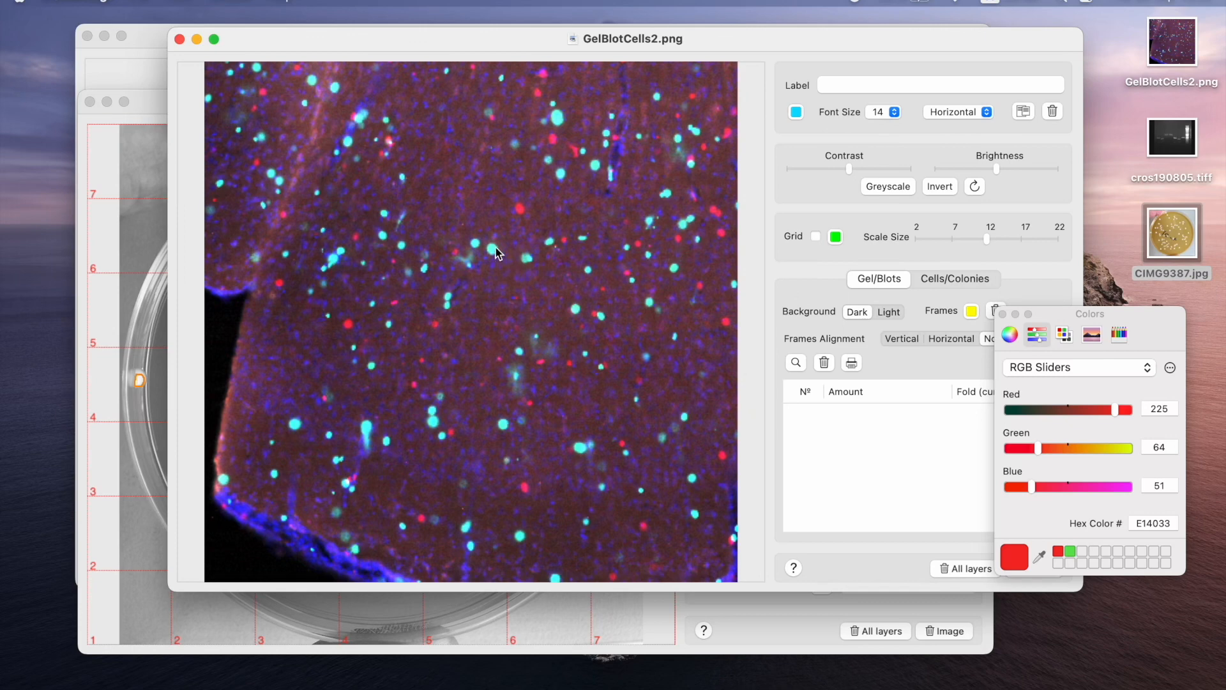
# Sample the cyan cell colour and the dark purple background from the image for cell counting, and count the cells.
pyautogui.click(949, 279)
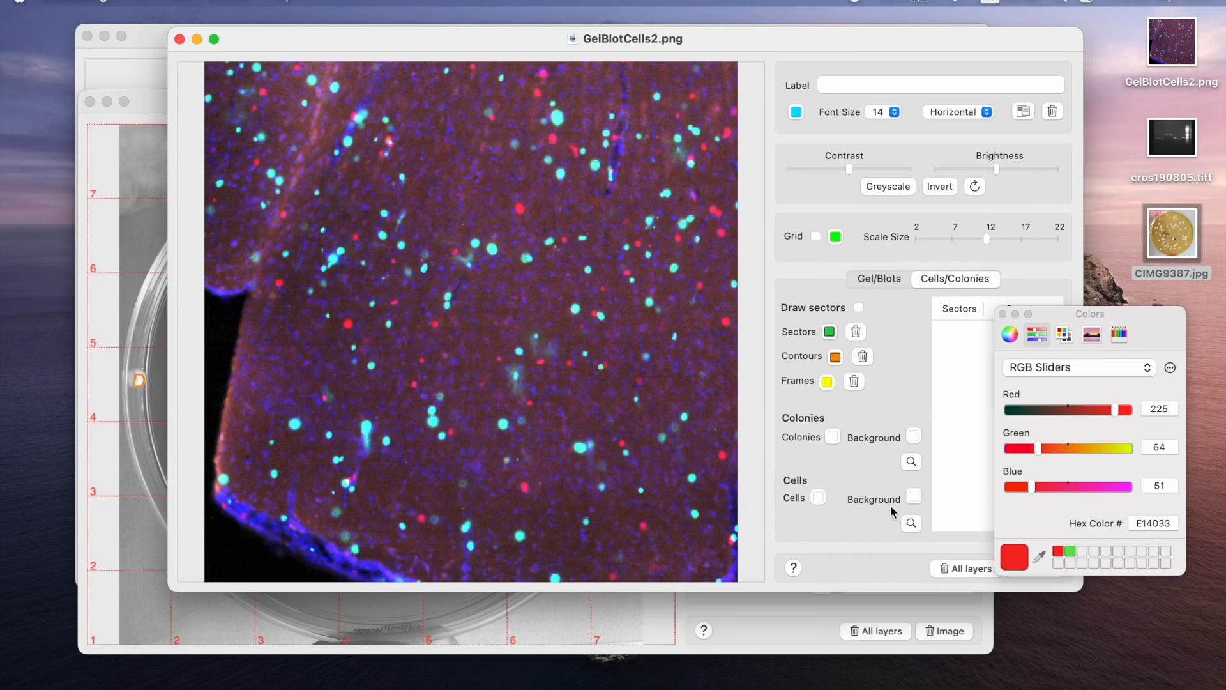
pyautogui.click(819, 497)
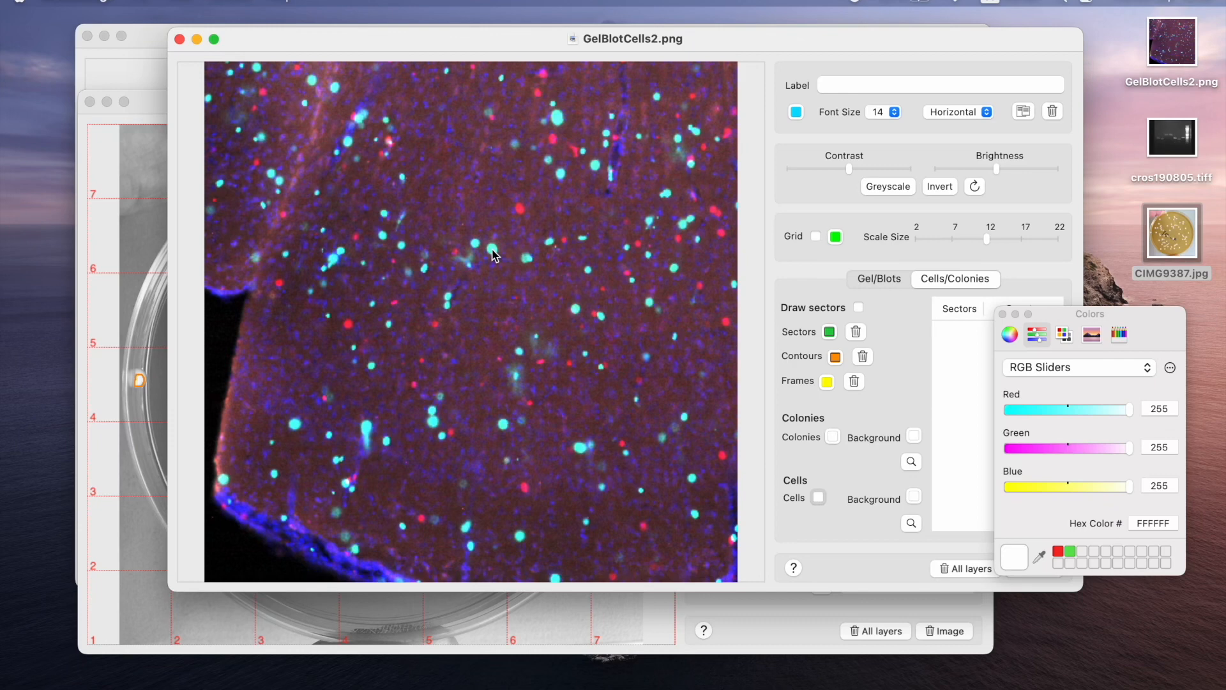
pyautogui.click(494, 255)
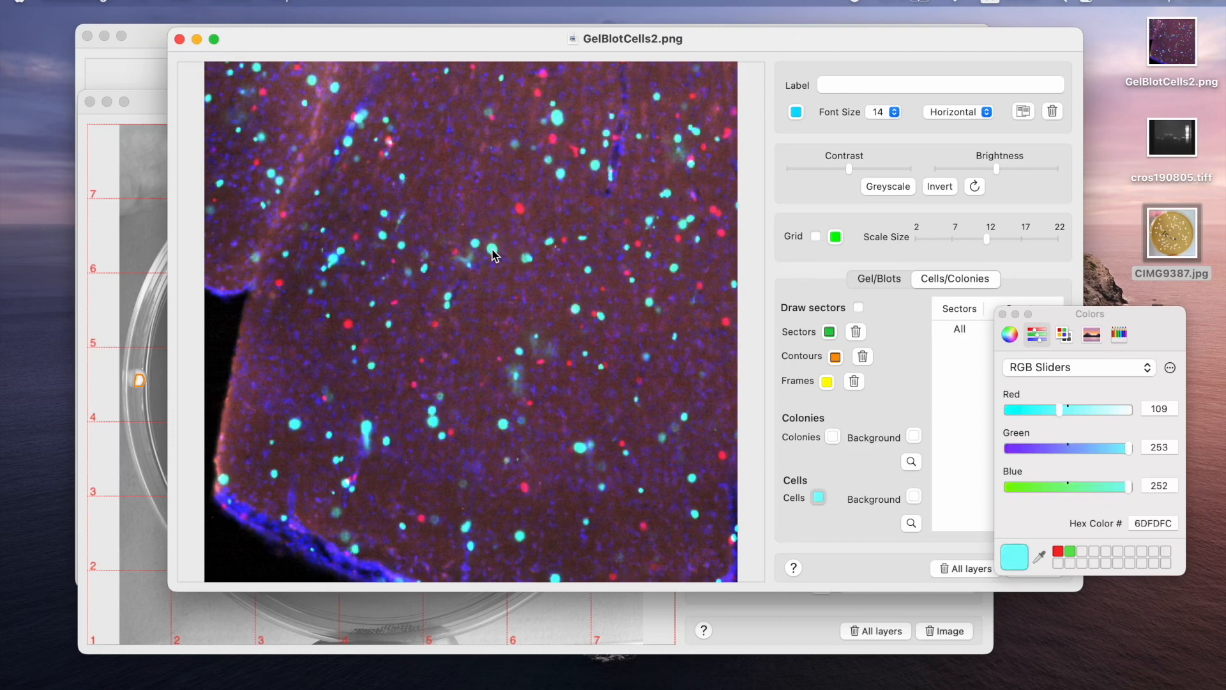
pyautogui.click(914, 497)
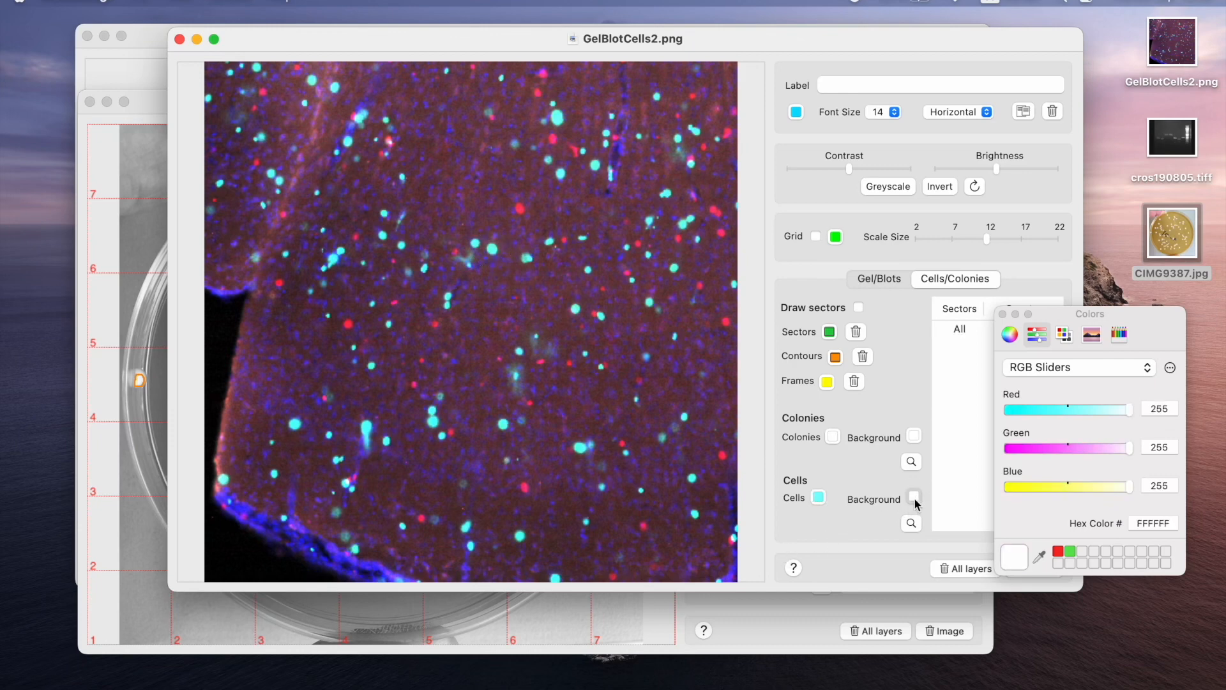
pyautogui.click(501, 199)
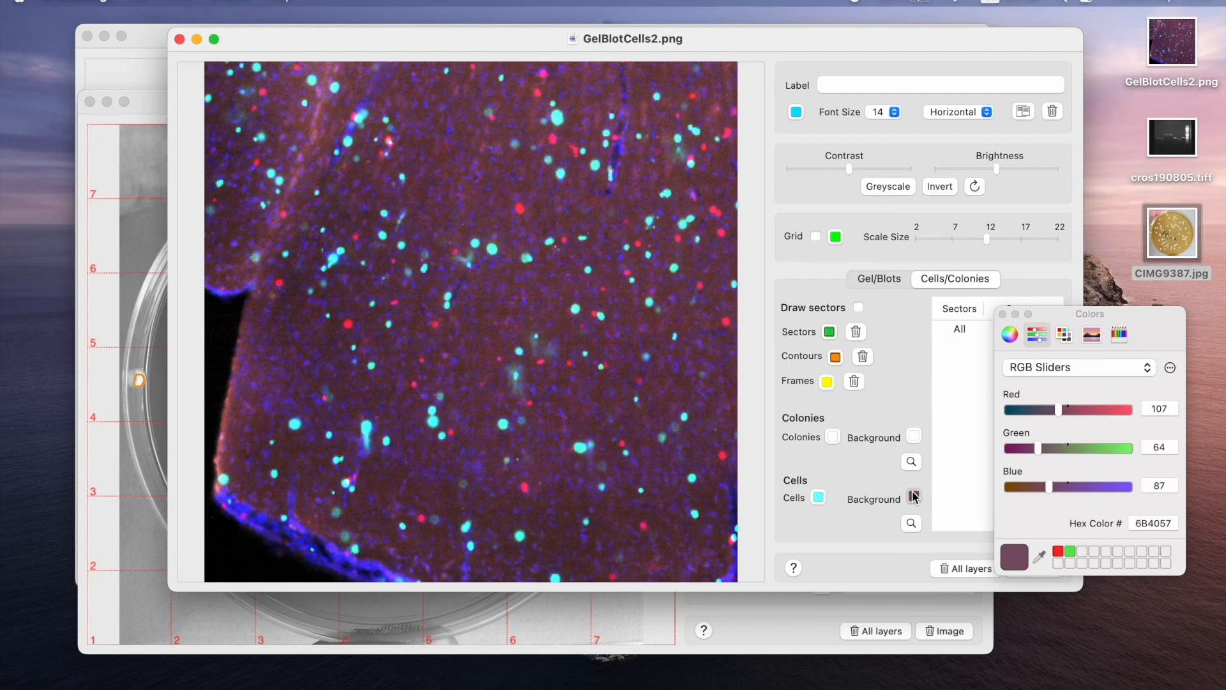
pyautogui.click(911, 523)
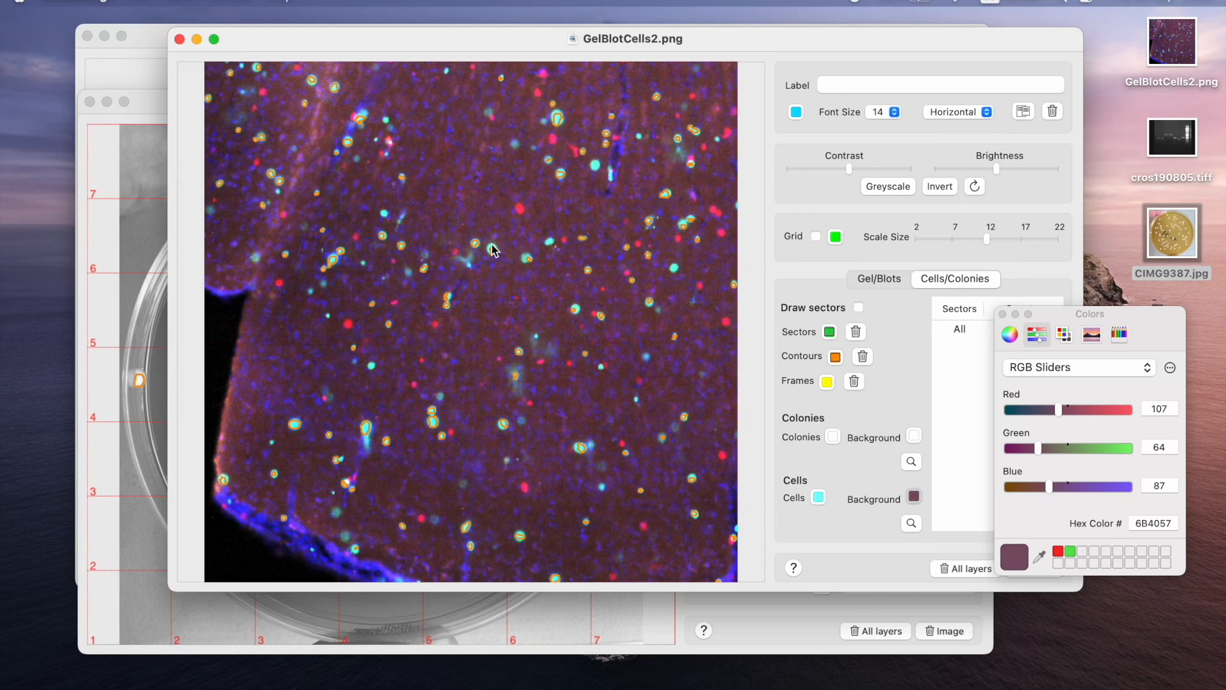
pyautogui.moveTo(1054, 314); pyautogui.dragTo(1126, 409)
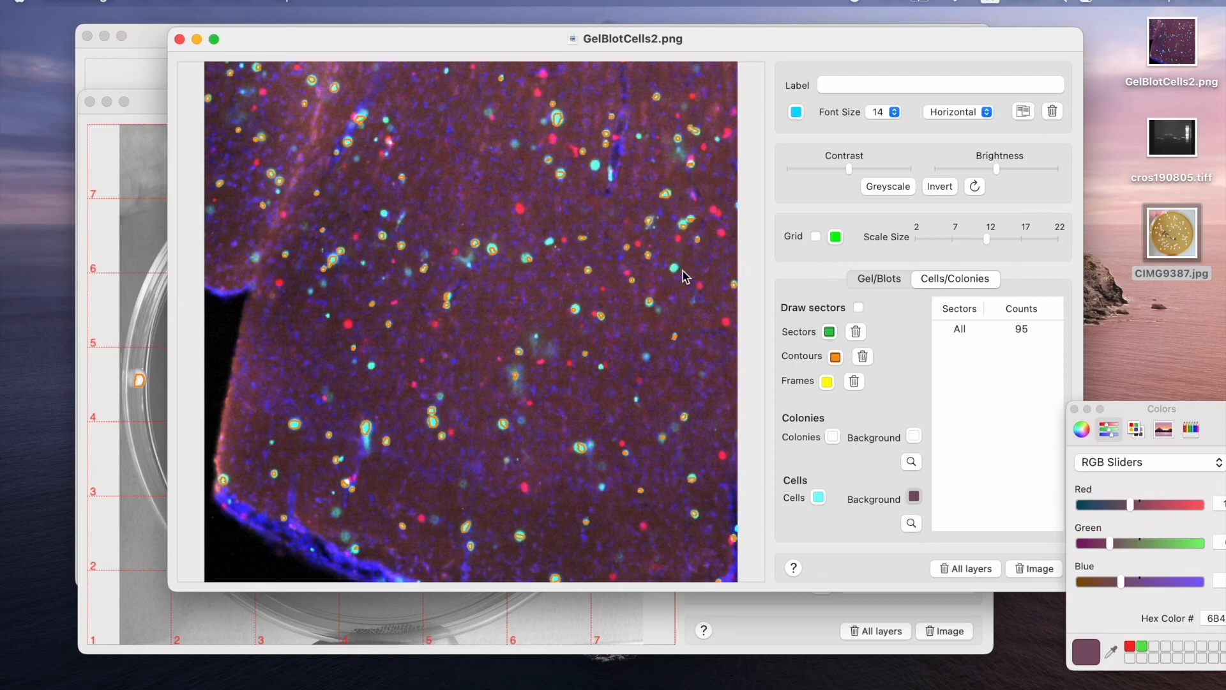
# Frame the missed cyan cell near the image's right edge to add it to the count, and switch the colour picker to HSB Sliders.
pyautogui.moveTo(669, 263); pyautogui.dragTo(679, 273)
pyautogui.moveTo(1206, 418); pyautogui.dragTo(1153, 318)
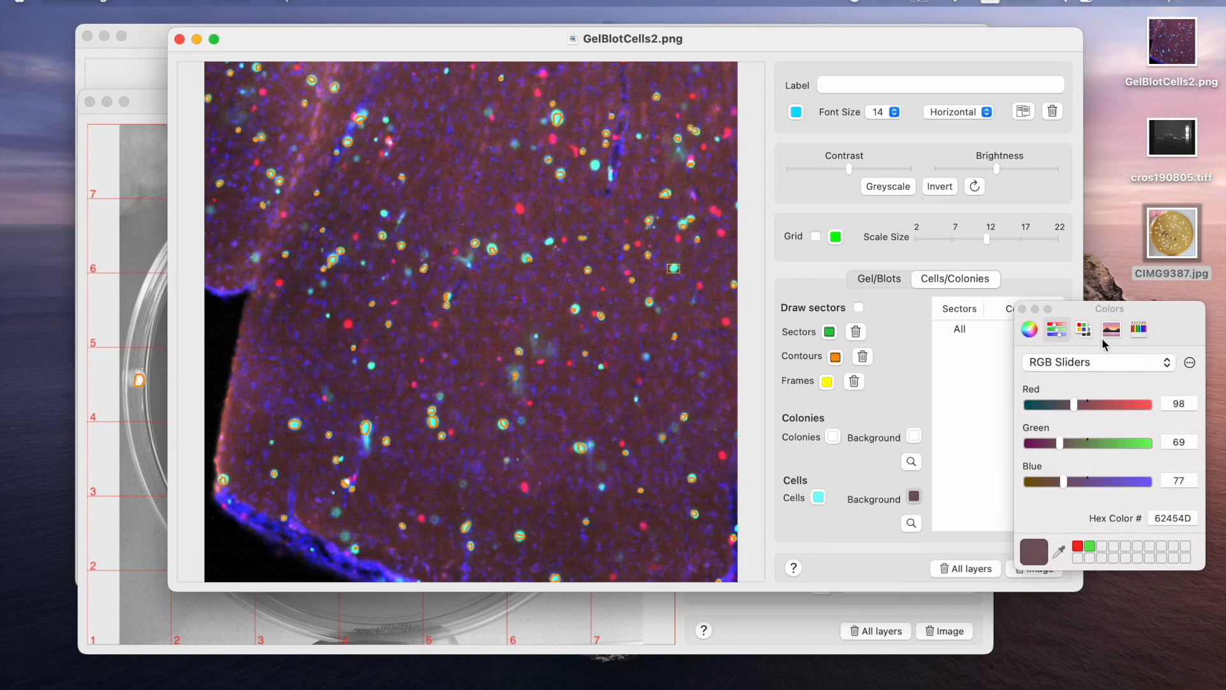
pyautogui.click(1167, 364)
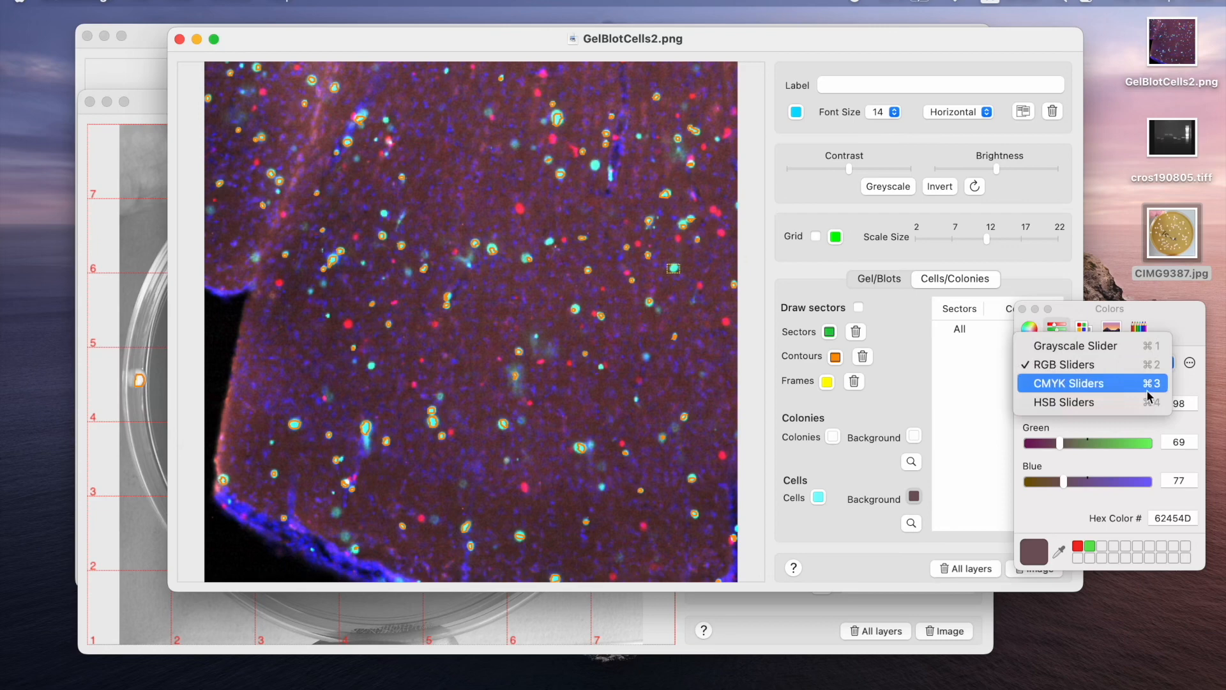
pyautogui.click(1113, 403)
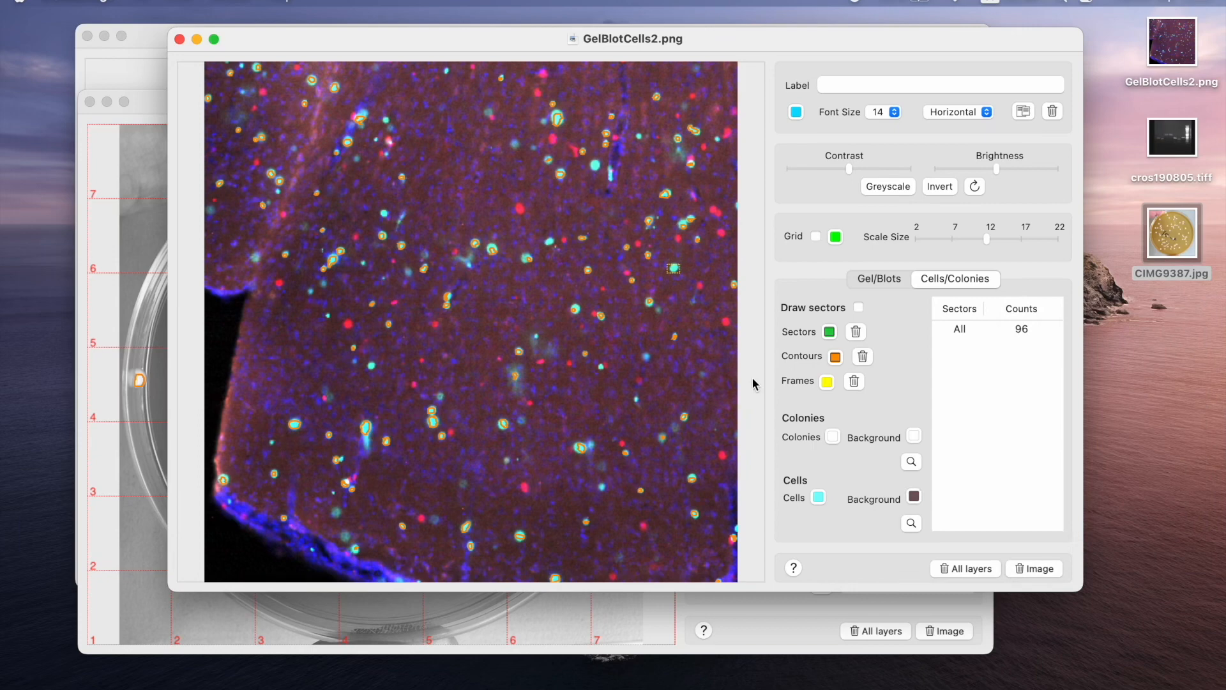
# Clear all layers and draw a large eight-sided sector around the cells in the lower-left part of the tissue image.
pyautogui.click(966, 568)
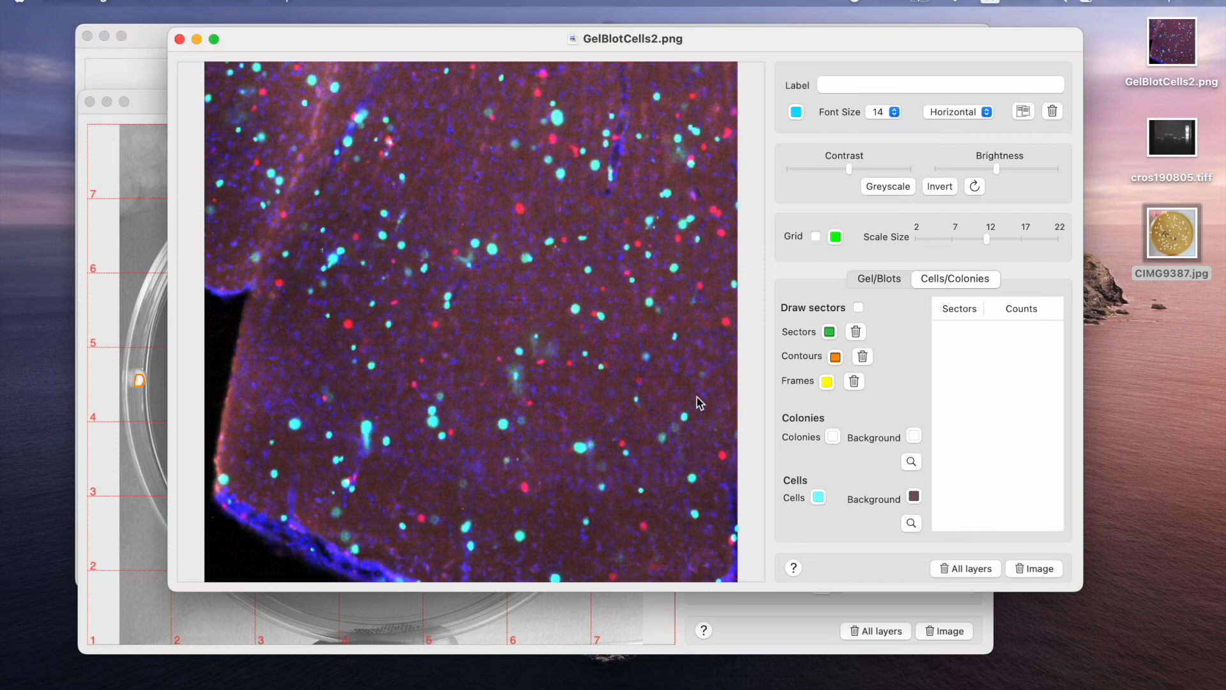
pyautogui.click(859, 308)
pyautogui.moveTo(275, 243); pyautogui.dragTo(275, 410)
pyautogui.click(308, 507)
pyautogui.click(412, 554)
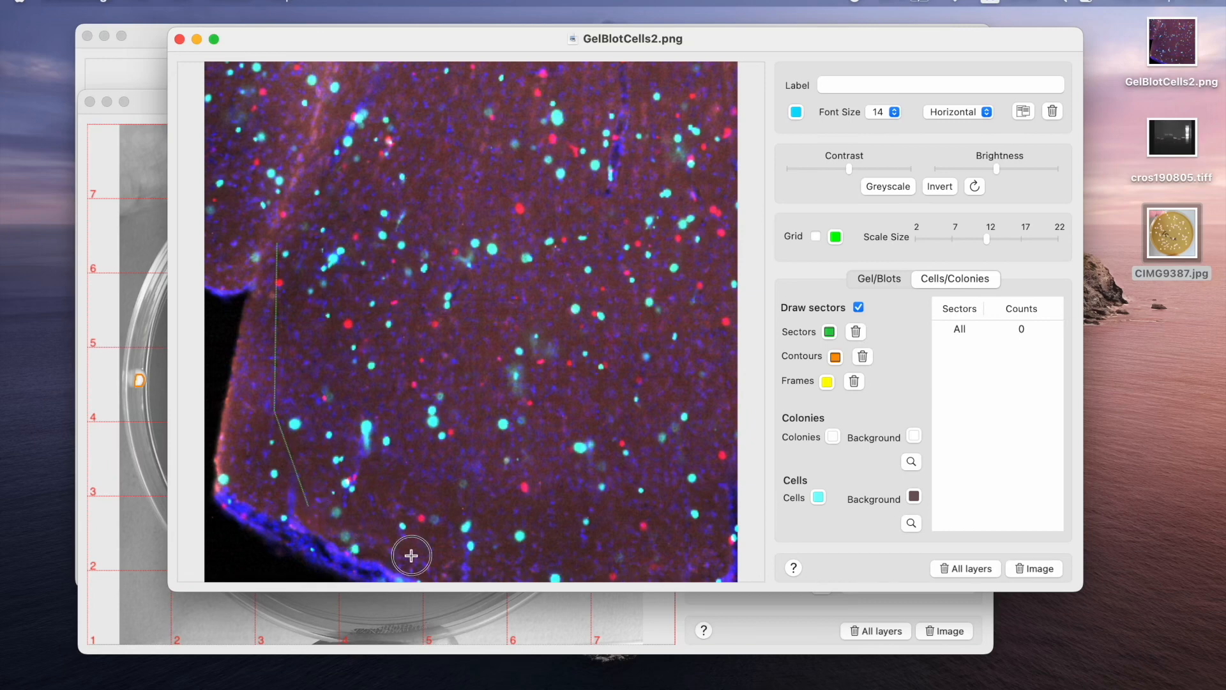
pyautogui.click(504, 561)
pyautogui.click(548, 457)
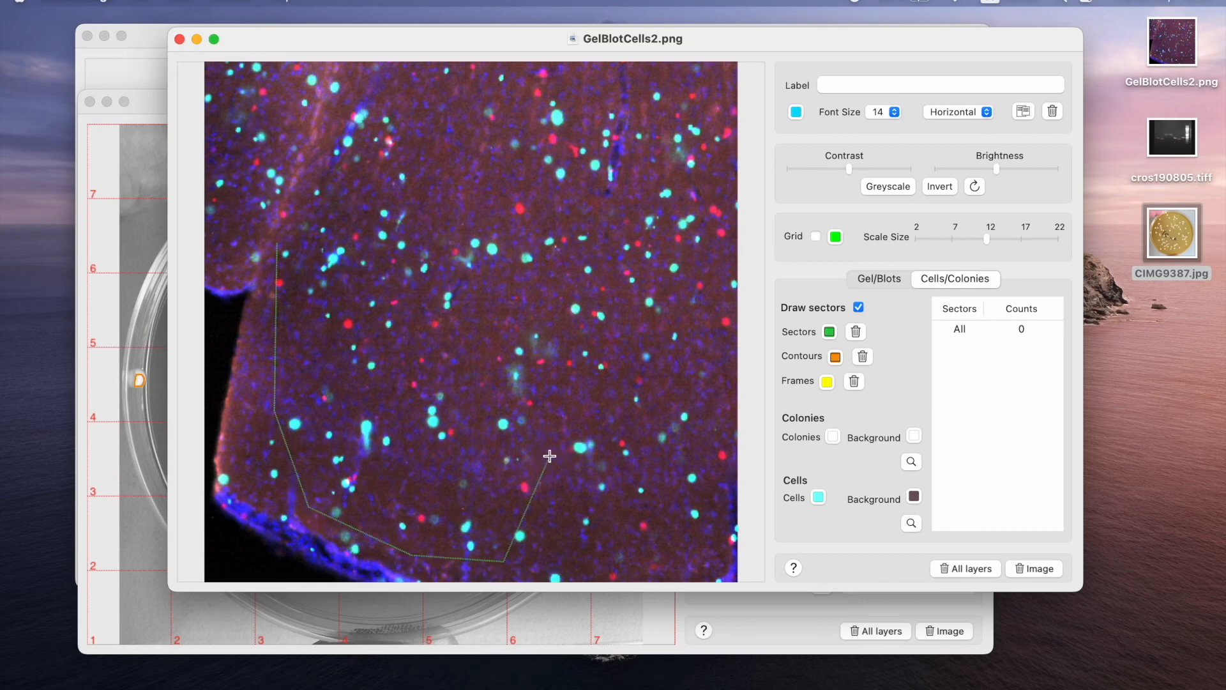
pyautogui.click(540, 303)
pyautogui.click(493, 217)
pyautogui.doubleClick(346, 208)
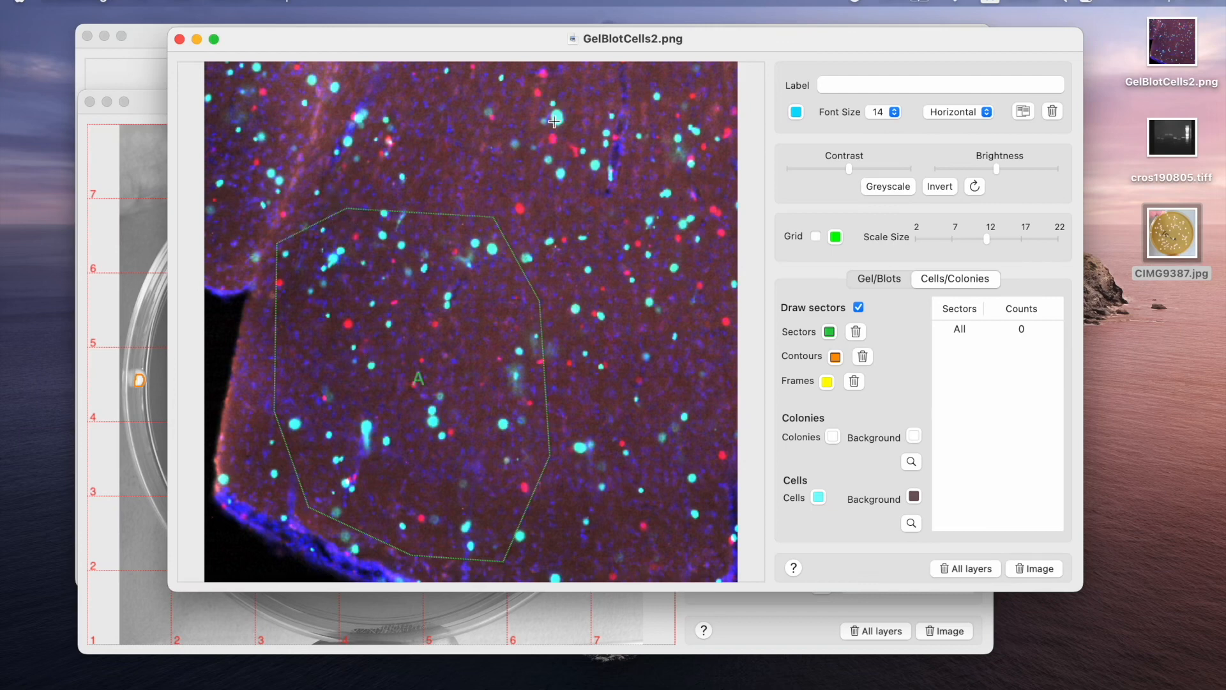
# Draw a second, smaller six-sided sector around the cells in the upper-right part of the tissue image.
pyautogui.click(531, 81)
pyautogui.click(537, 198)
pyautogui.click(606, 257)
pyautogui.click(709, 258)
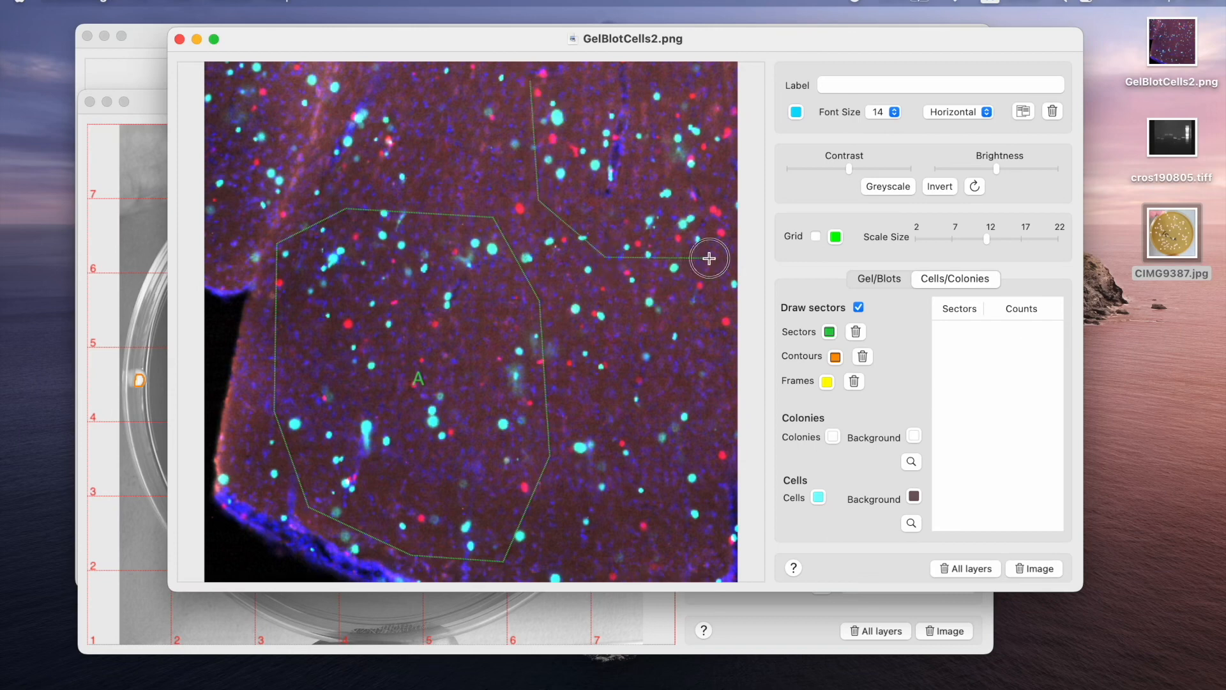
pyautogui.click(710, 154)
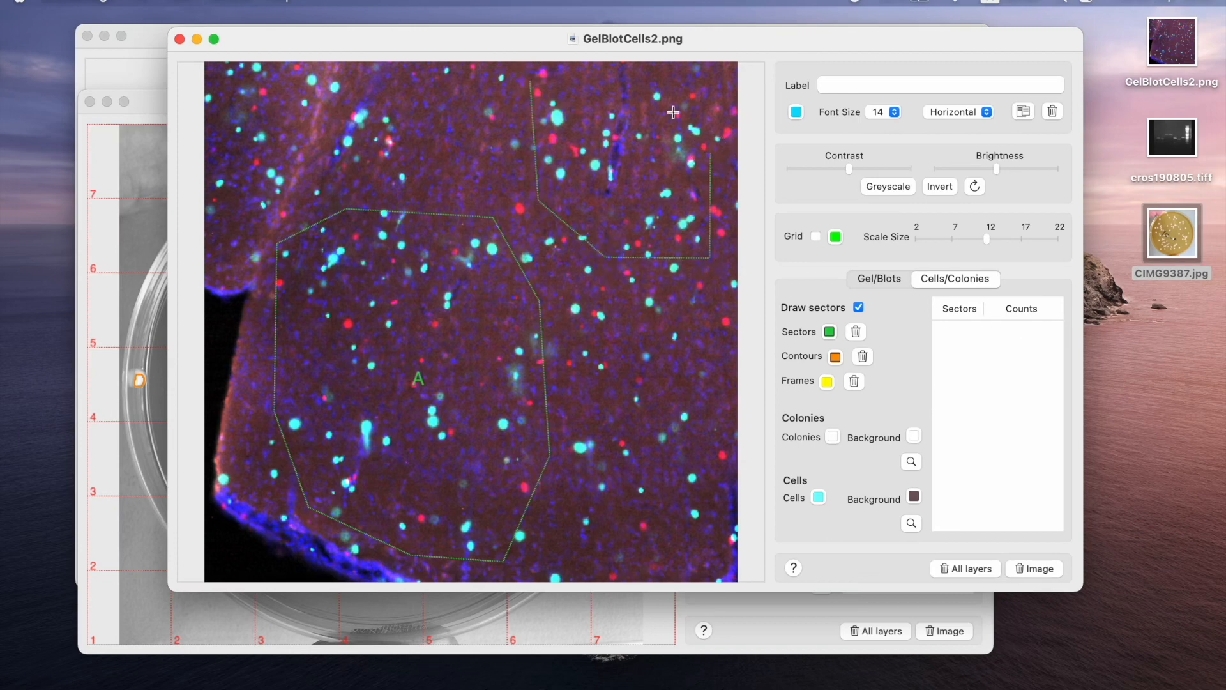
pyautogui.doubleClick(655, 80)
# Turn off sector drawing and count the cells by sector with the sampled cell and background colours.
pyautogui.click(833, 437)
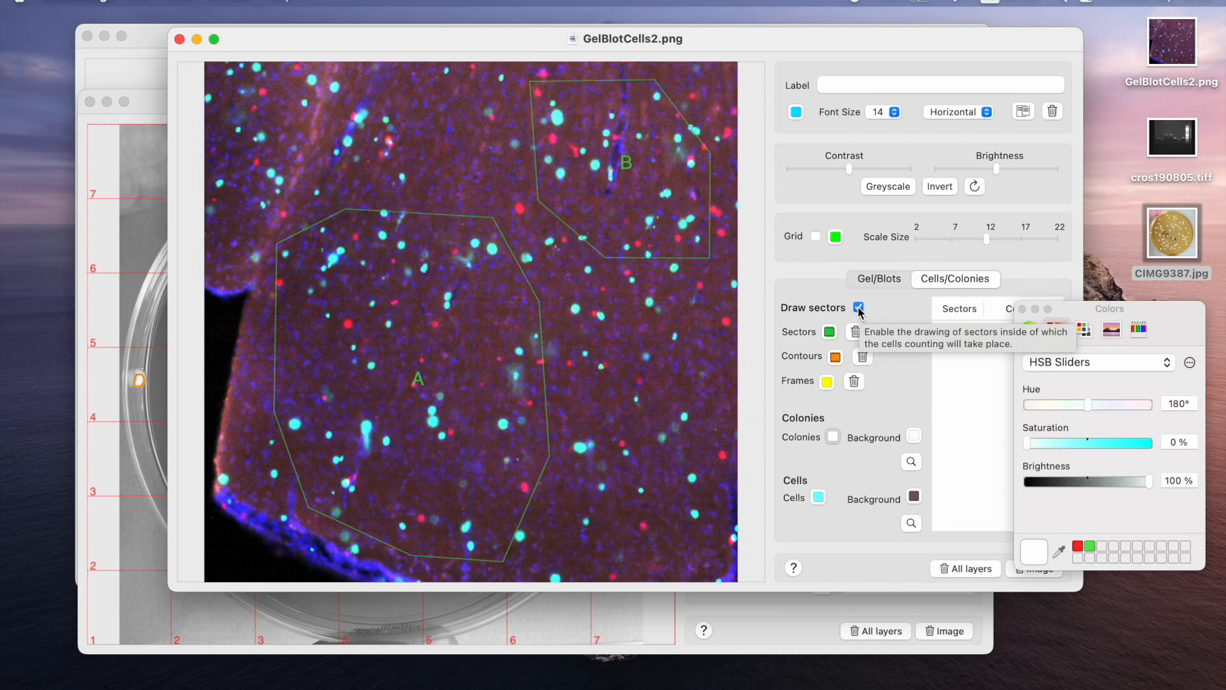
pyautogui.click(859, 309)
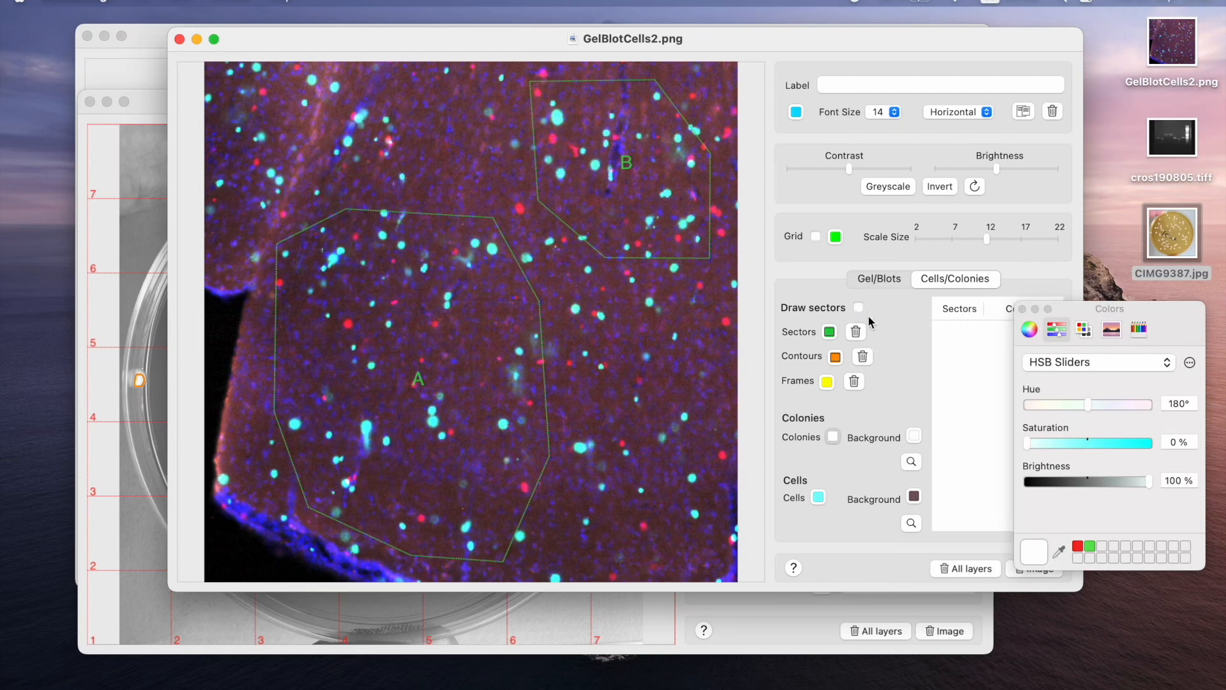
pyautogui.click(818, 497)
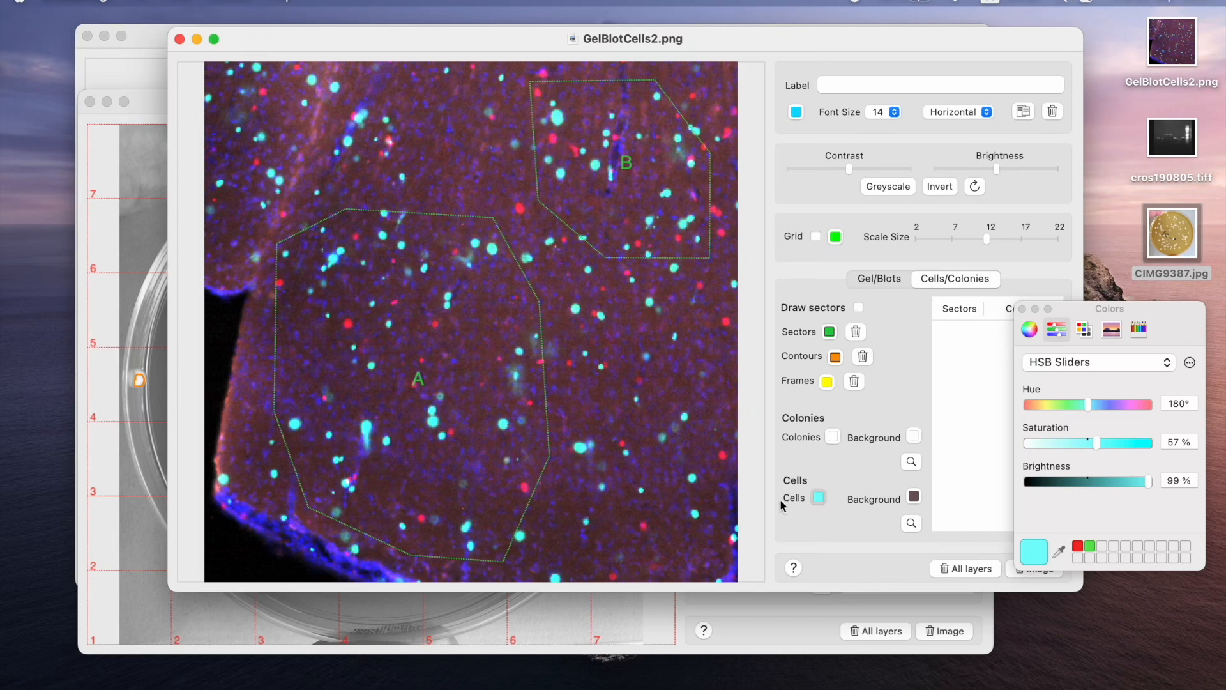
pyautogui.click(912, 522)
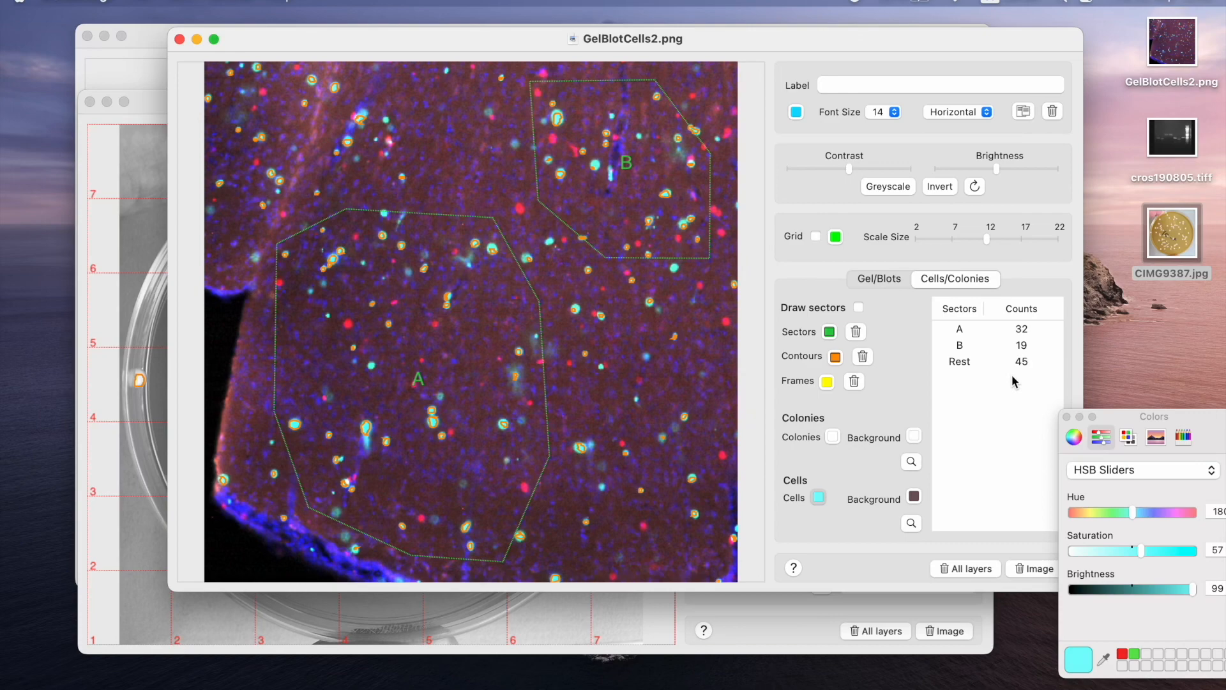
pyautogui.moveTo(834, 41); pyautogui.dragTo(776, 51)
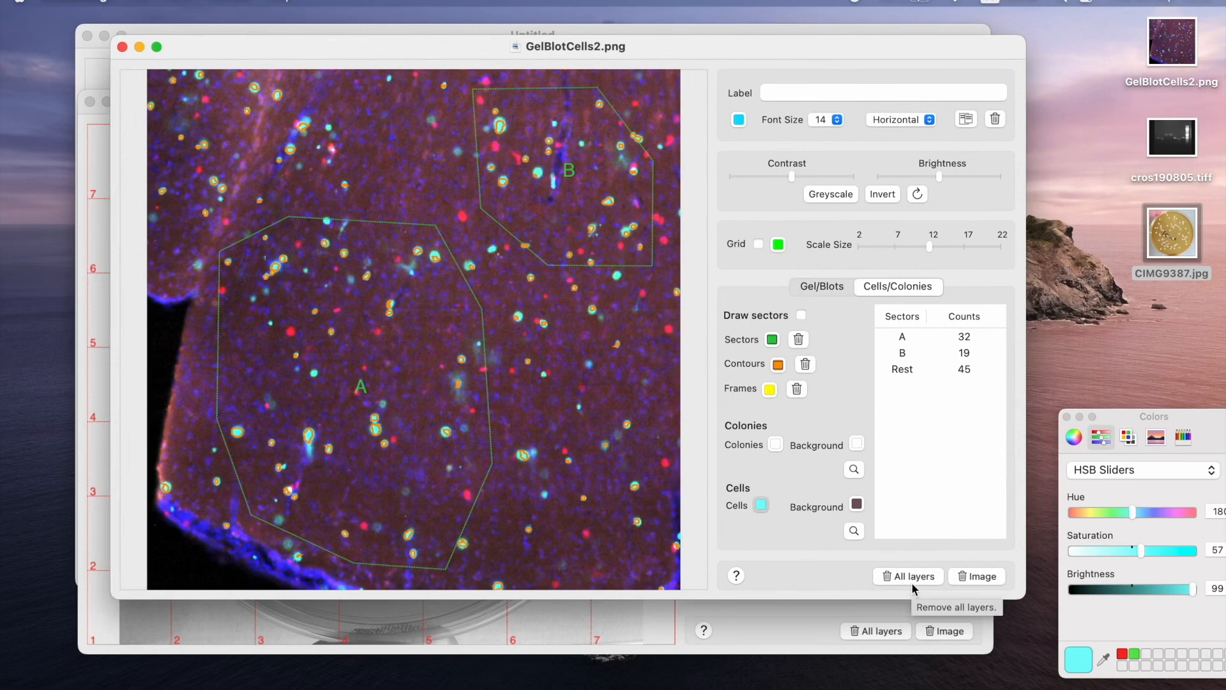
# Create a new document in Gel/Blots mode and load the gel image cros190805.tiff from the Desktop into it.
pyautogui.click(826, 288)
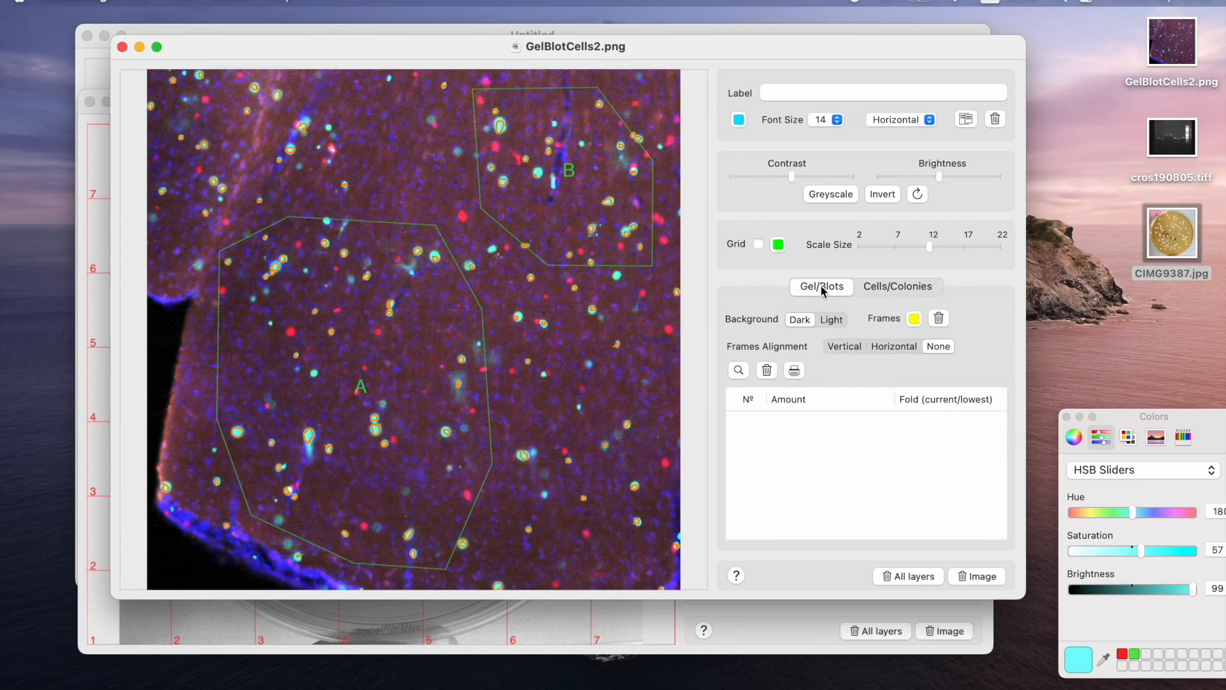
pyautogui.click(127, 3)
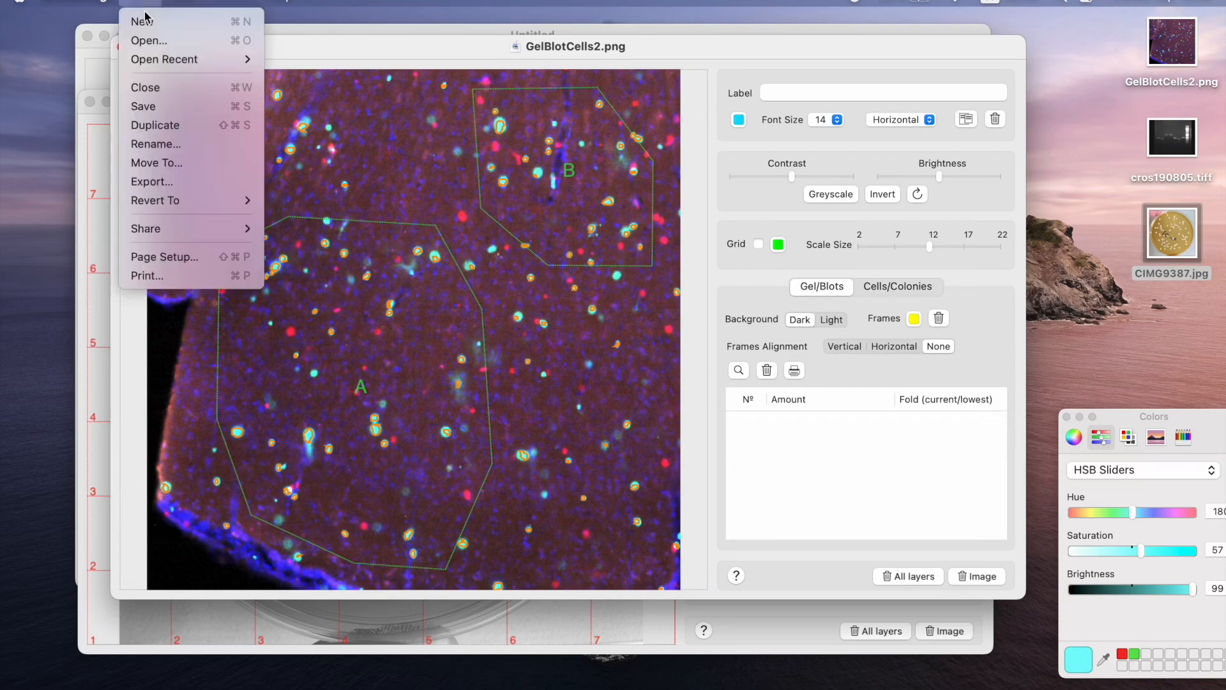
pyautogui.click(137, 19)
pyautogui.moveTo(352, 52); pyautogui.dragTo(342, 55)
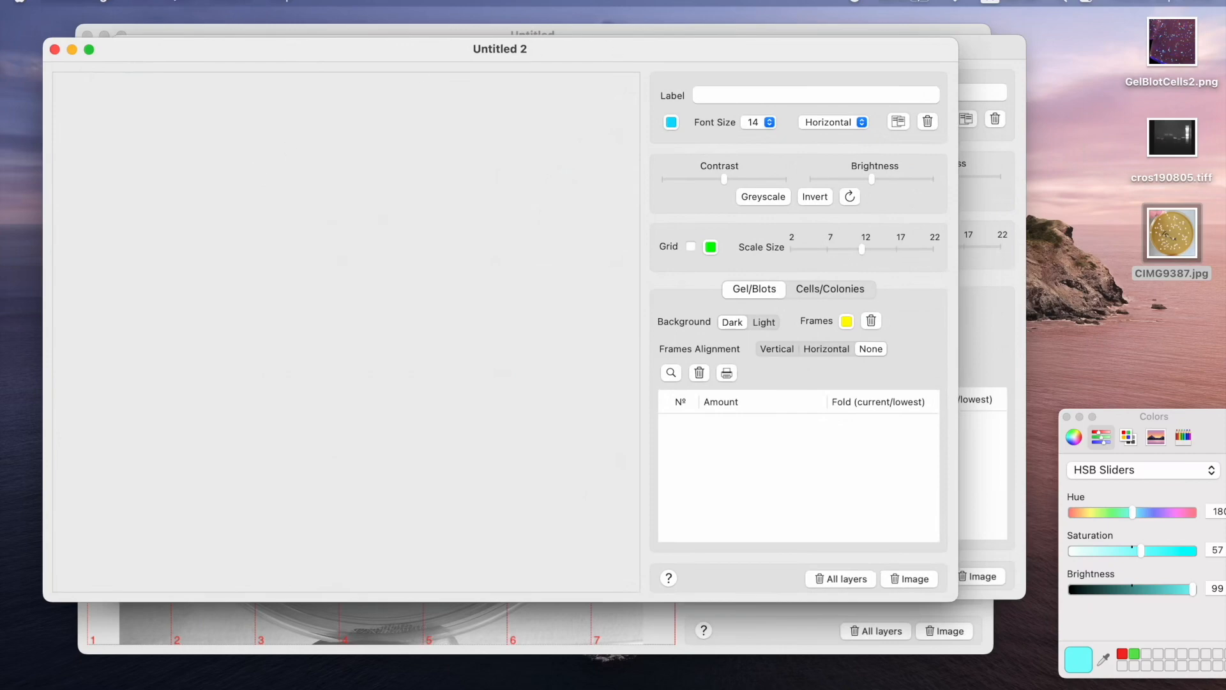
pyautogui.moveTo(1173, 121); pyautogui.dragTo(321, 313)
pyautogui.moveTo(428, 50); pyautogui.dragTo(440, 25)
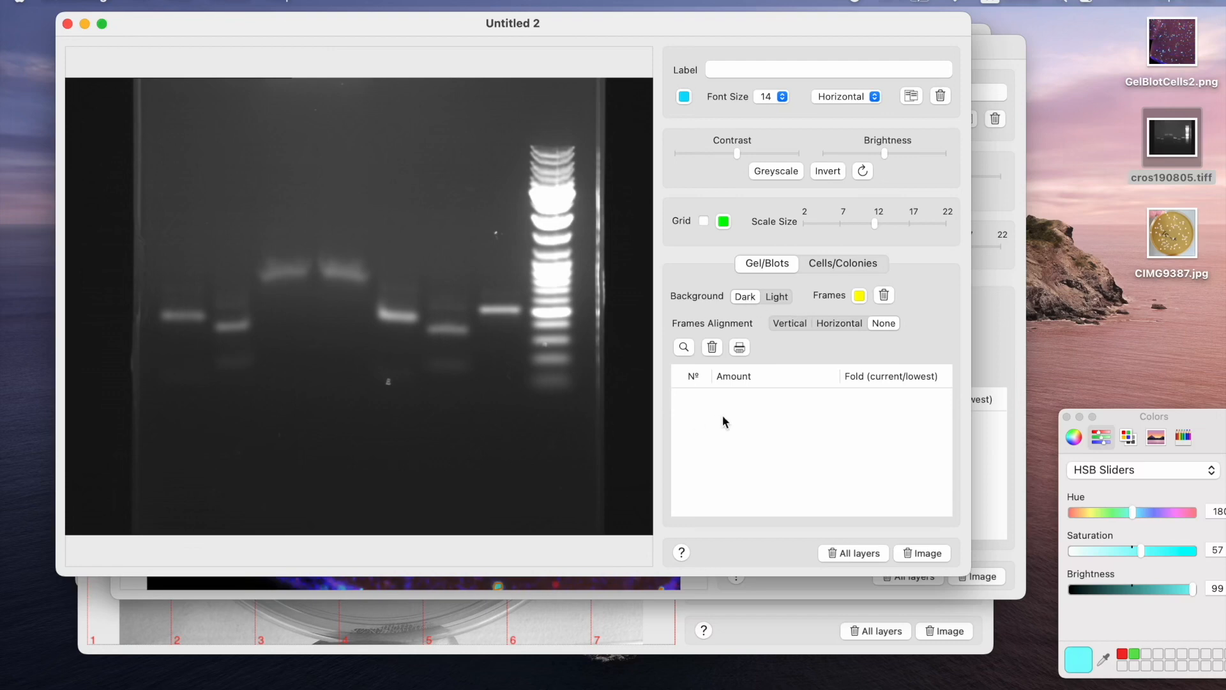
# Frame the seven sample bands beside the ladder, using Horizontal frame alignment, and calculate their relative intensities.
pyautogui.moveTo(156, 306); pyautogui.dragTo(254, 335)
pyautogui.moveTo(255, 256); pyautogui.dragTo(469, 343)
pyautogui.moveTo(476, 300); pyautogui.dragTo(523, 317)
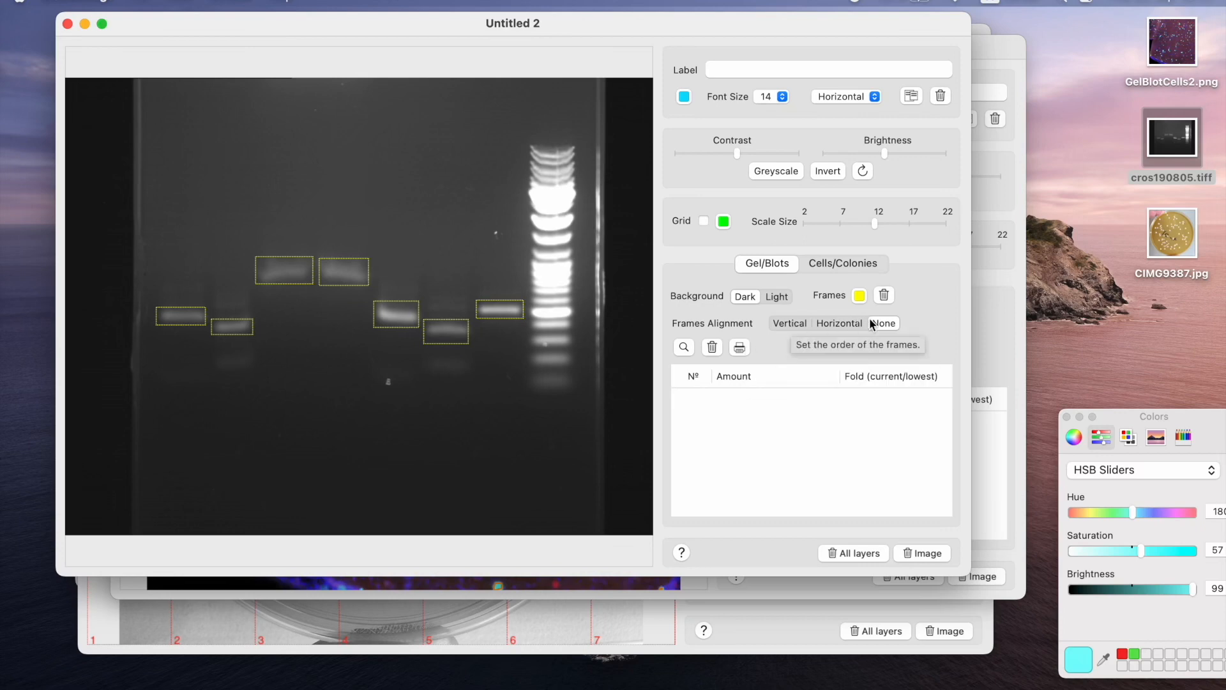
pyautogui.click(831, 324)
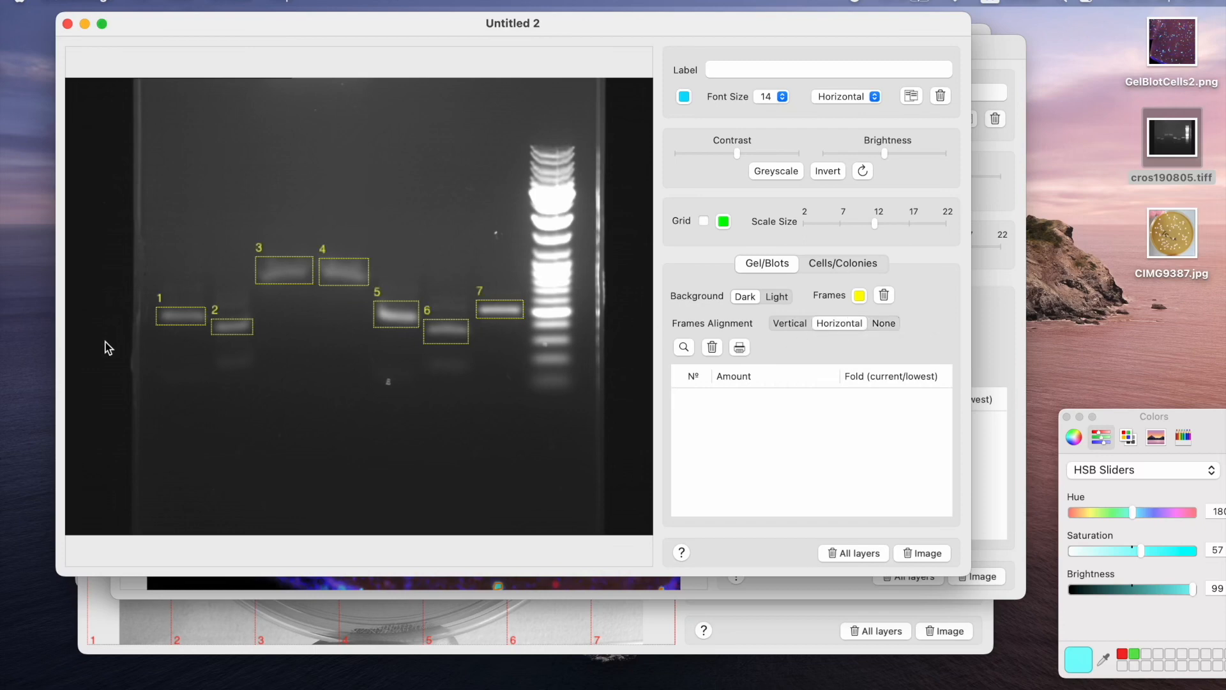
pyautogui.click(685, 347)
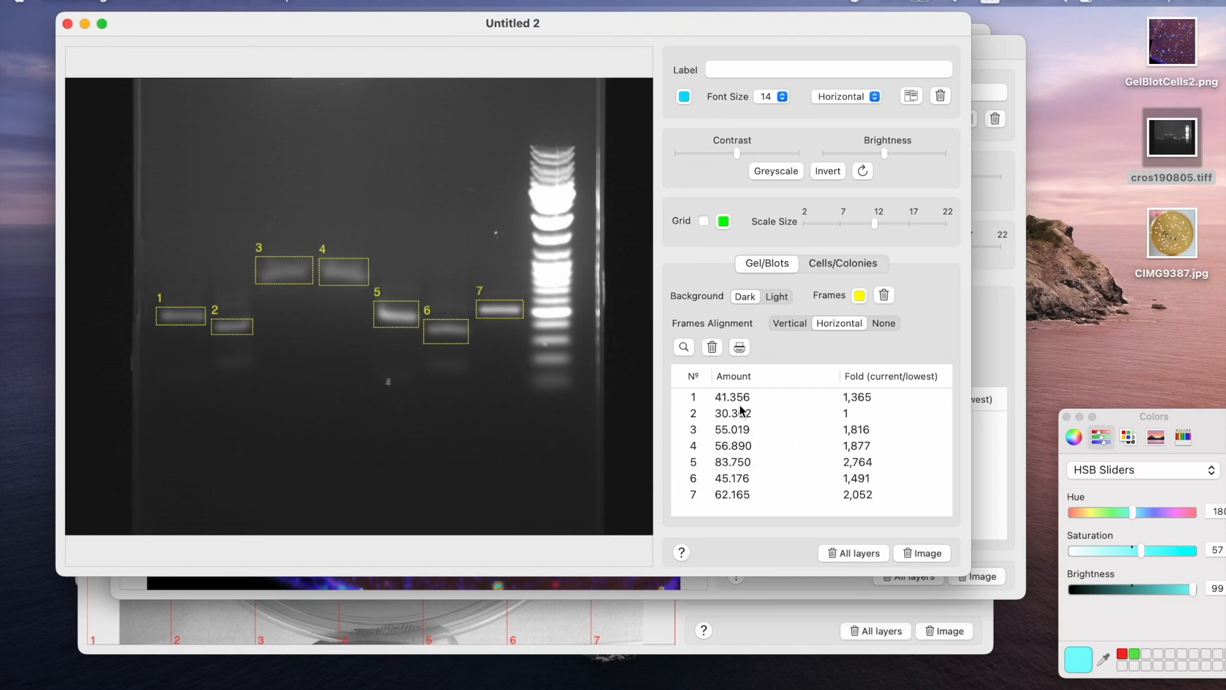
# Add an "experiment" label in orange-red with font size 24 and place it in the gel image's upper-left corner.
pyautogui.click(751, 69)
pyautogui.write('experiment')
pyautogui.click(783, 99)
pyautogui.click(788, 158)
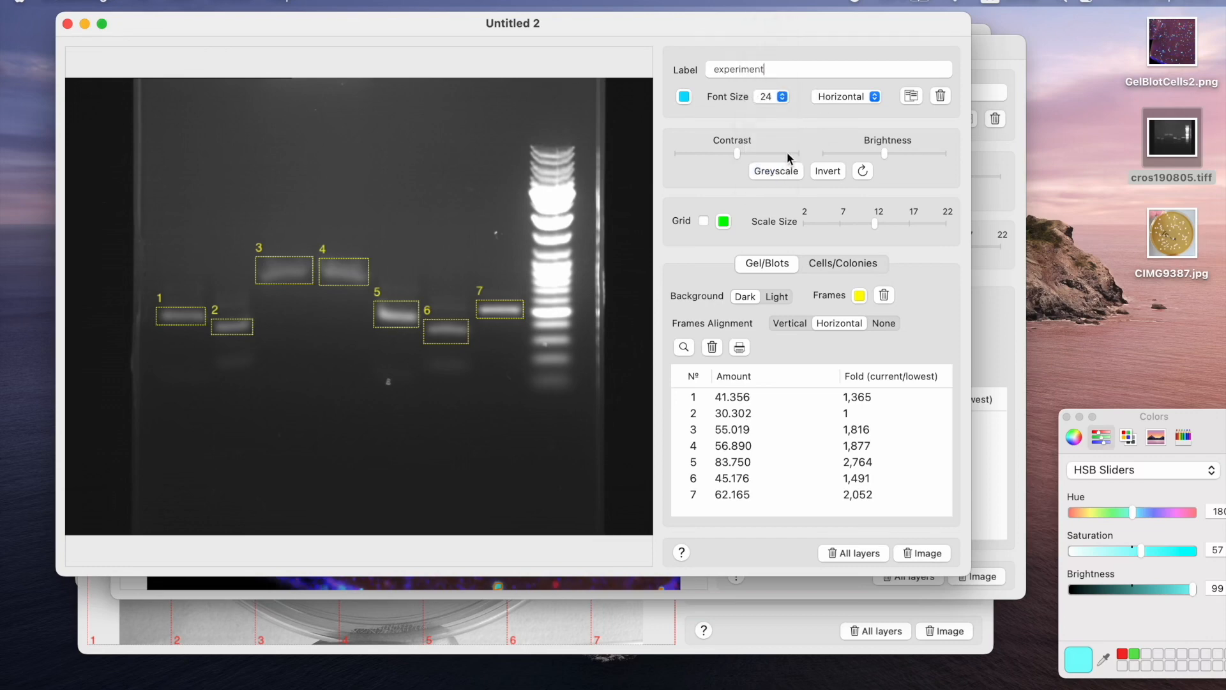
pyautogui.click(687, 97)
pyautogui.click(1075, 515)
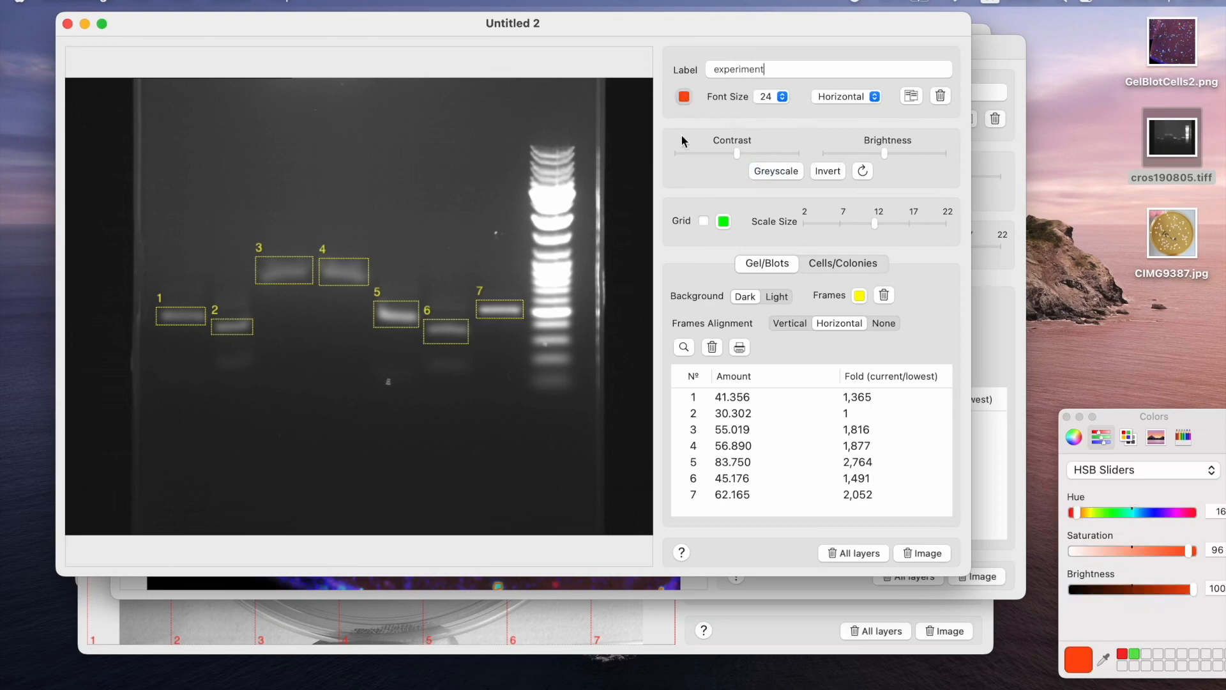
pyautogui.click(912, 95)
pyautogui.moveTo(443, 303); pyautogui.dragTo(174, 113)
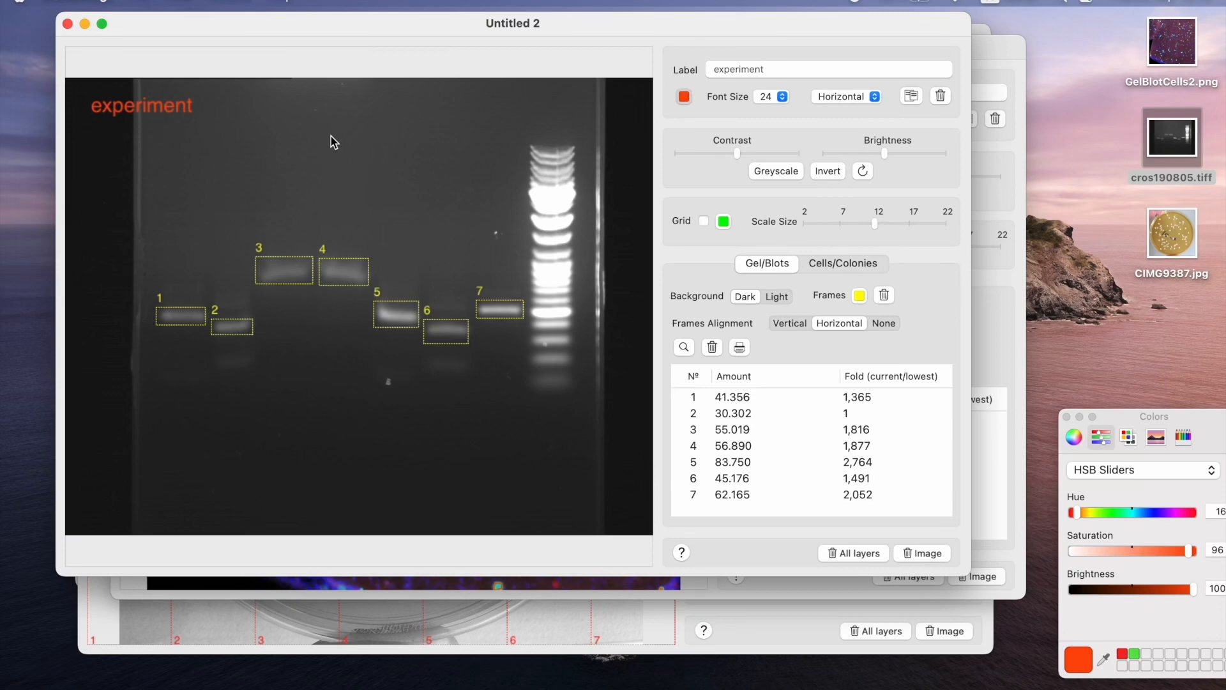
# Copy the annotated gel image with its label and numbered frames.
pyautogui.rightClick(331, 161)
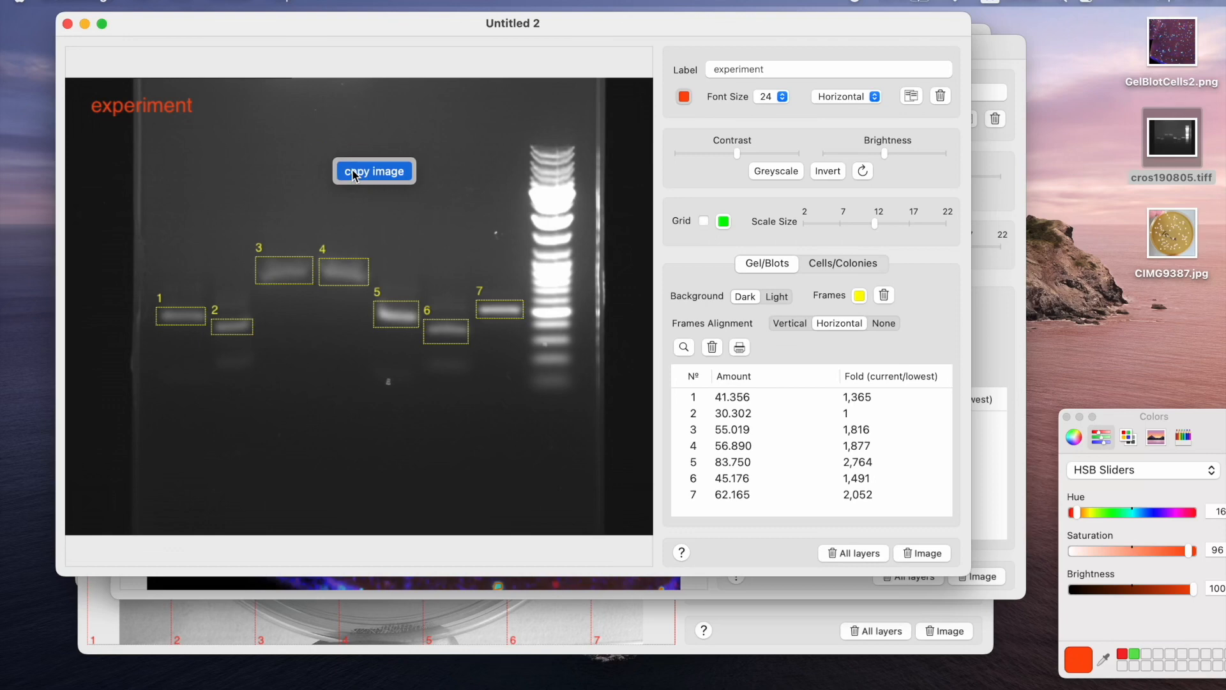
pyautogui.click(354, 173)
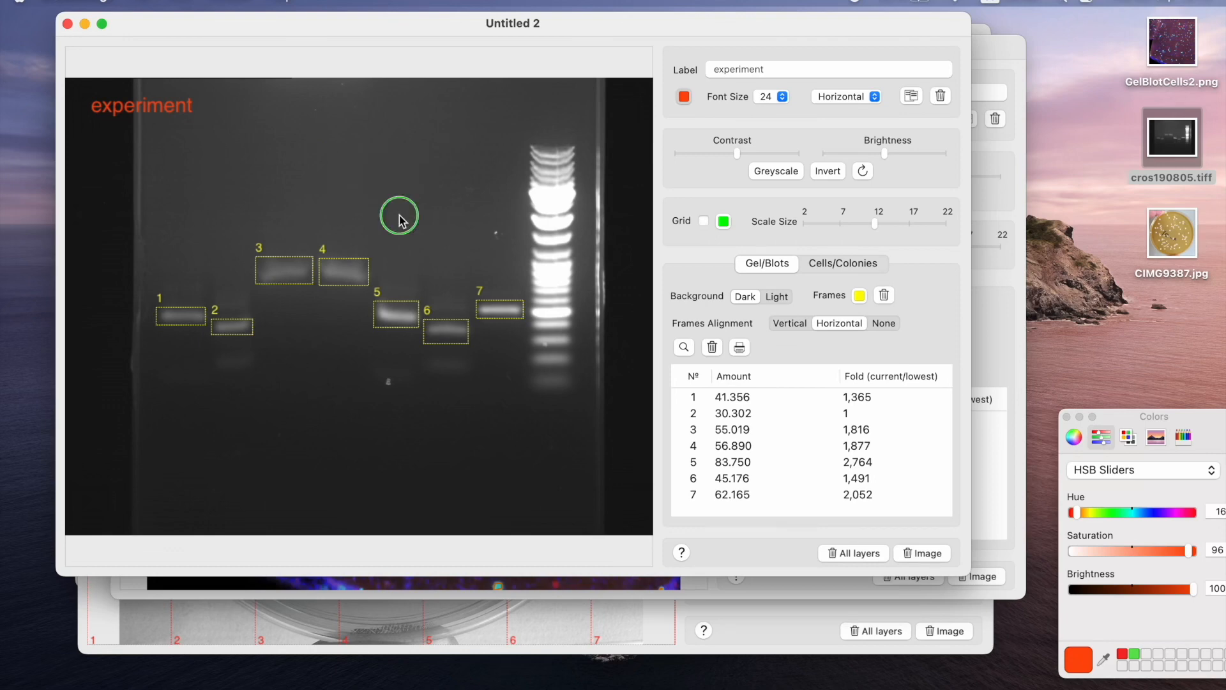
pyautogui.rightClick(399, 218)
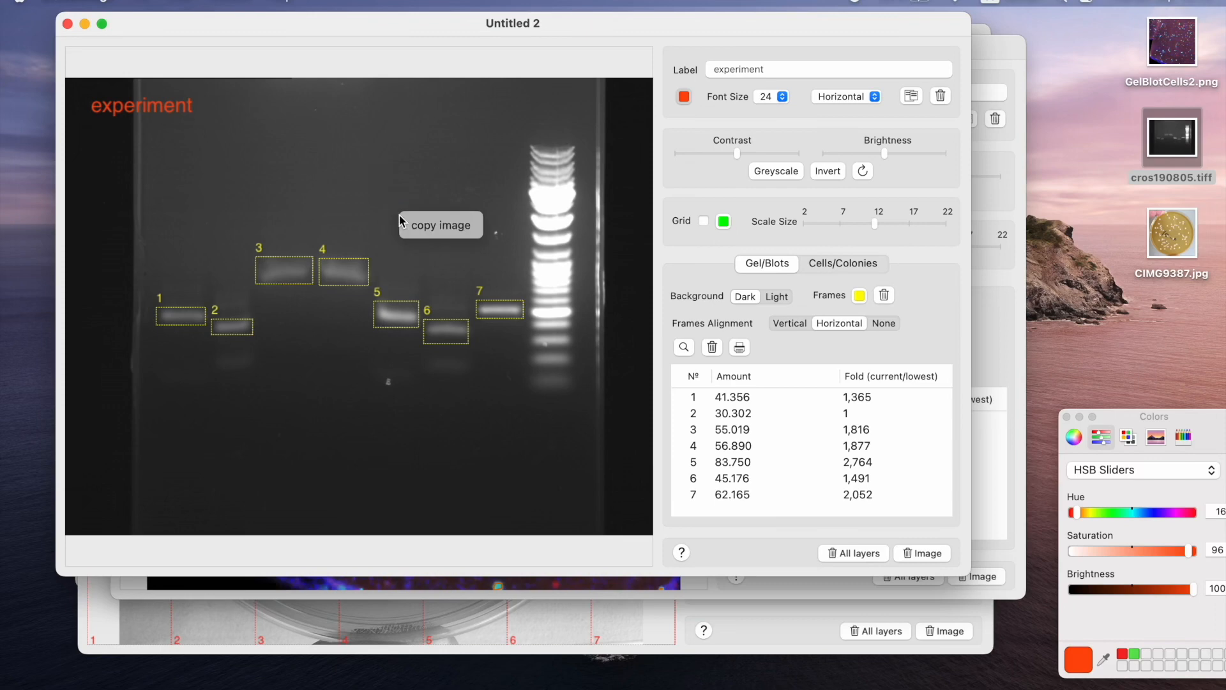
pyautogui.click(433, 228)
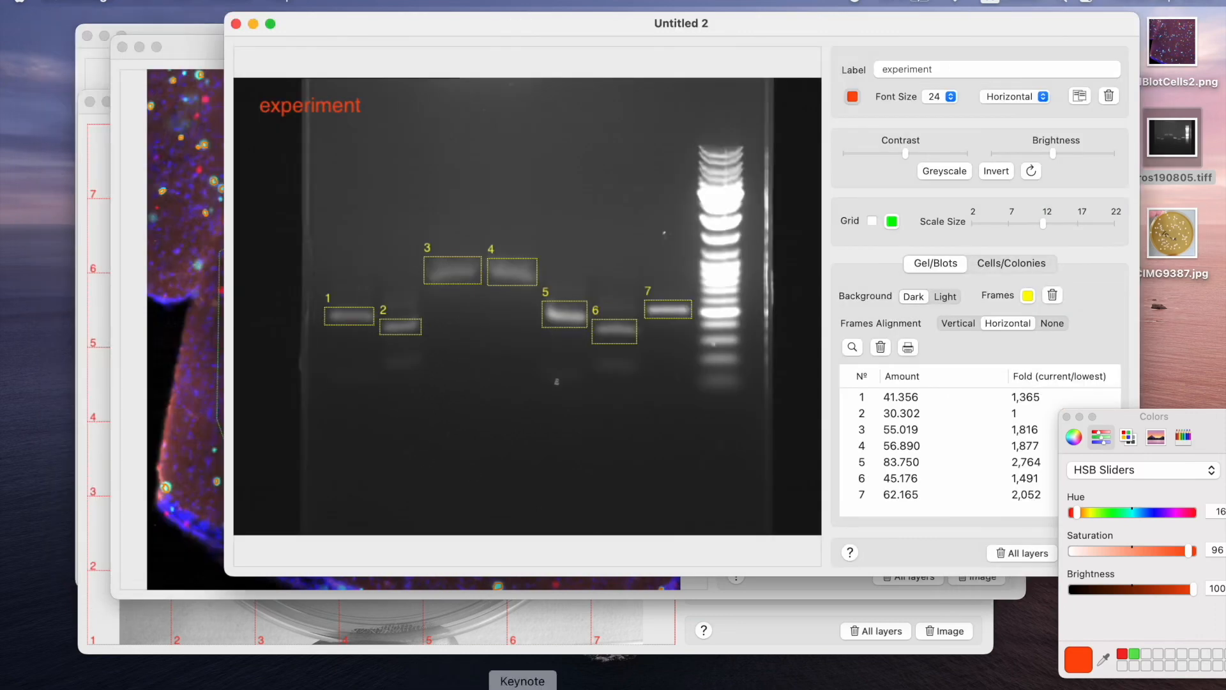
# Switch to Keynote, paste the copied gel image onto the blank slide and enlarge it from its upper-left corner.
pyautogui.click(522, 688)
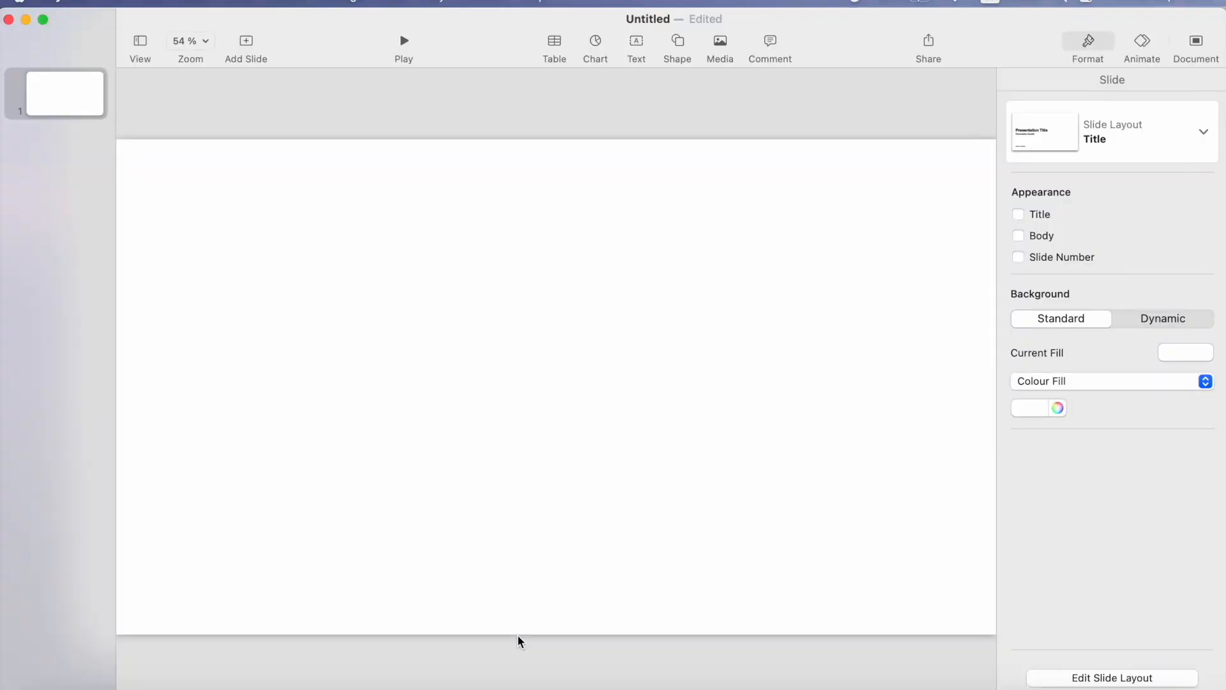
pyautogui.rightClick(435, 352)
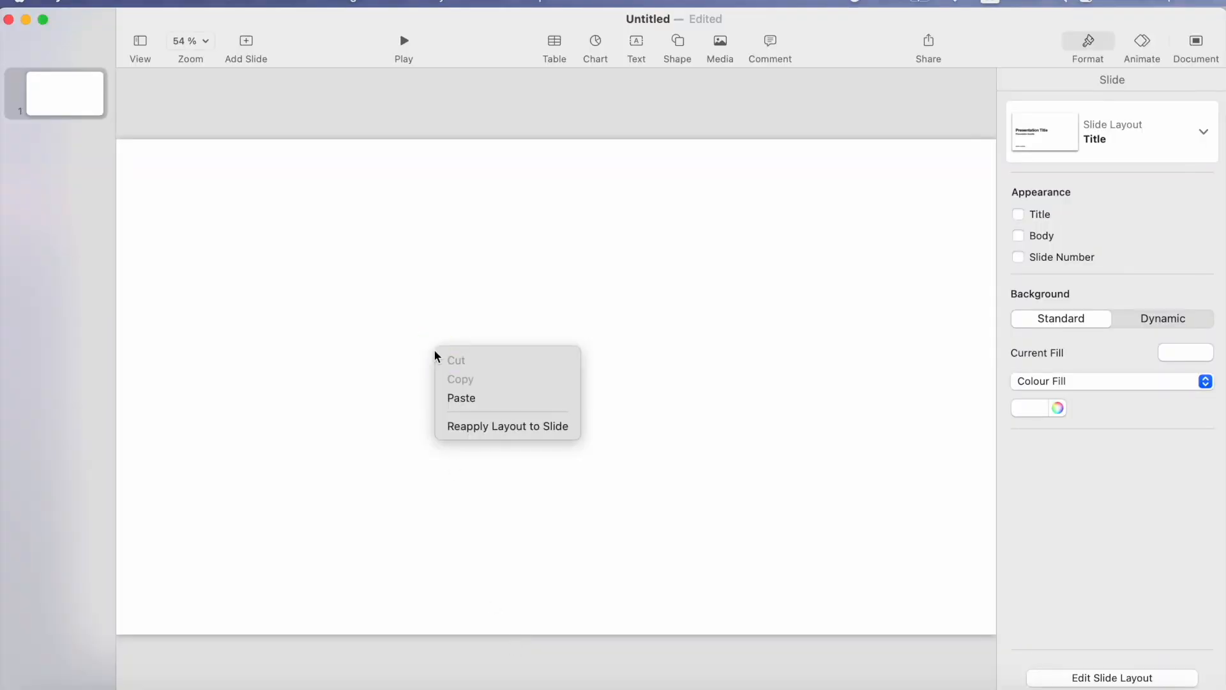
pyautogui.click(469, 406)
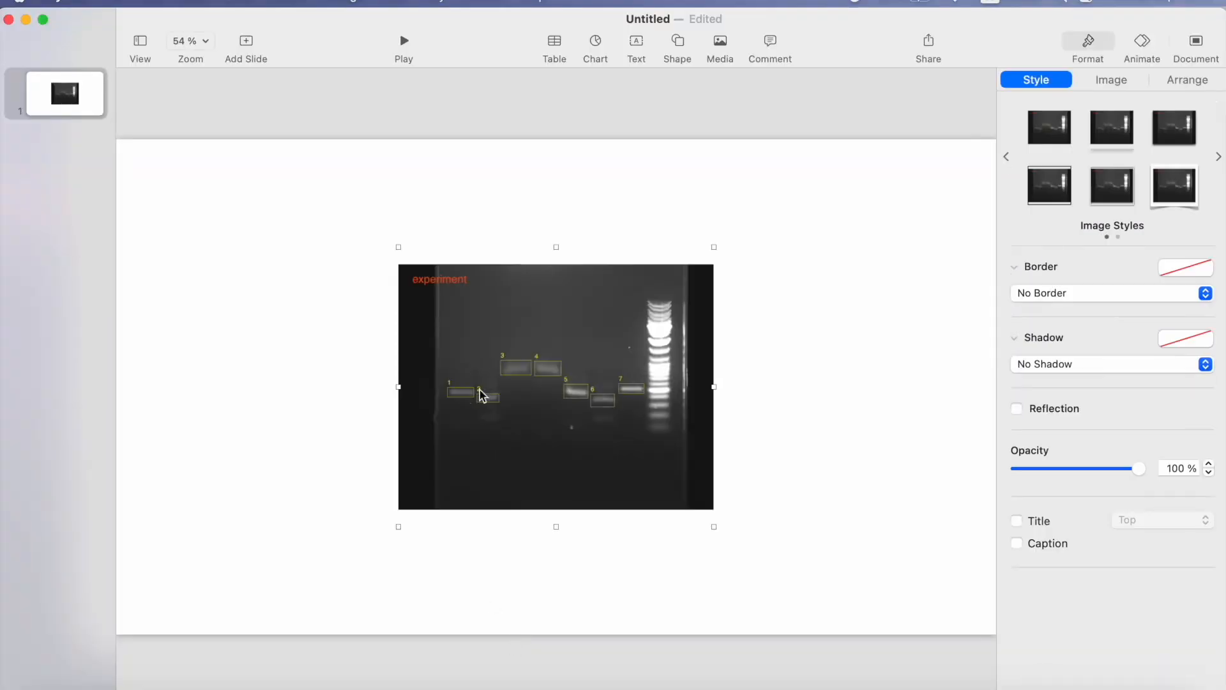
pyautogui.moveTo(397, 246); pyautogui.dragTo(192, 172)
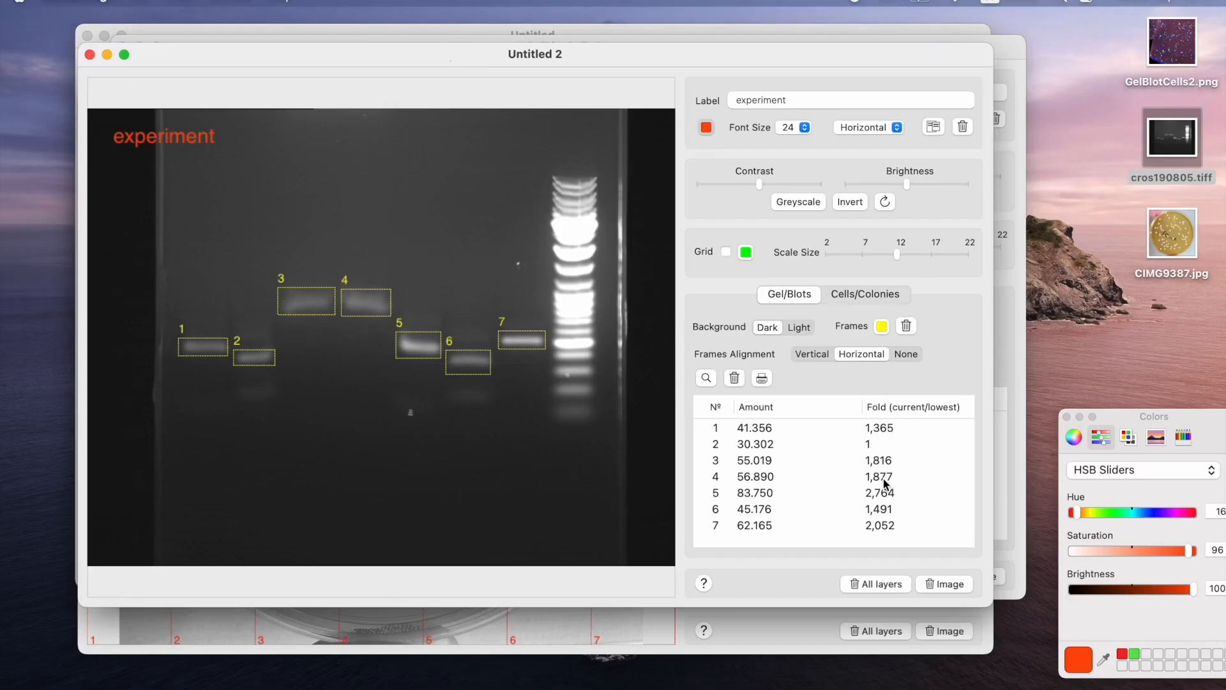